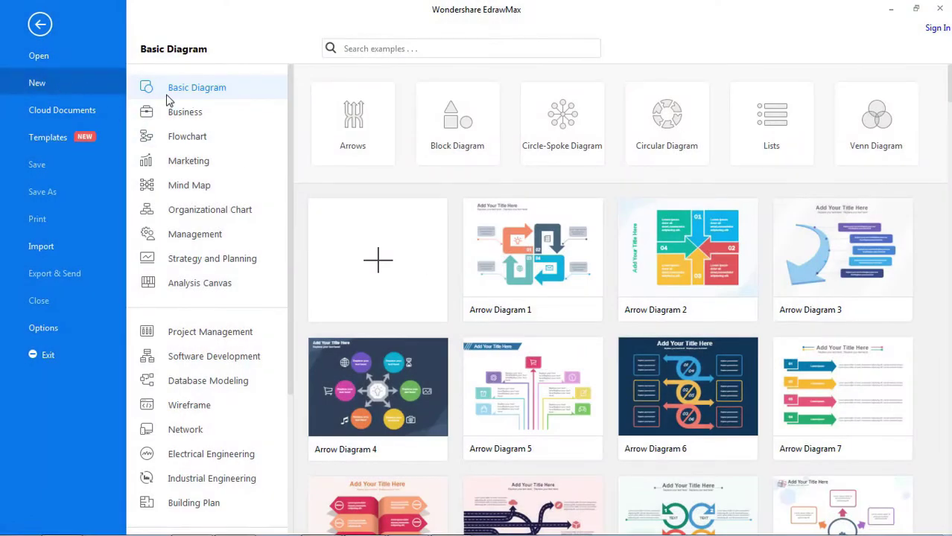
Open a blank Cross Functional Vertical drawing from the Flowchart templates
click(182, 138)
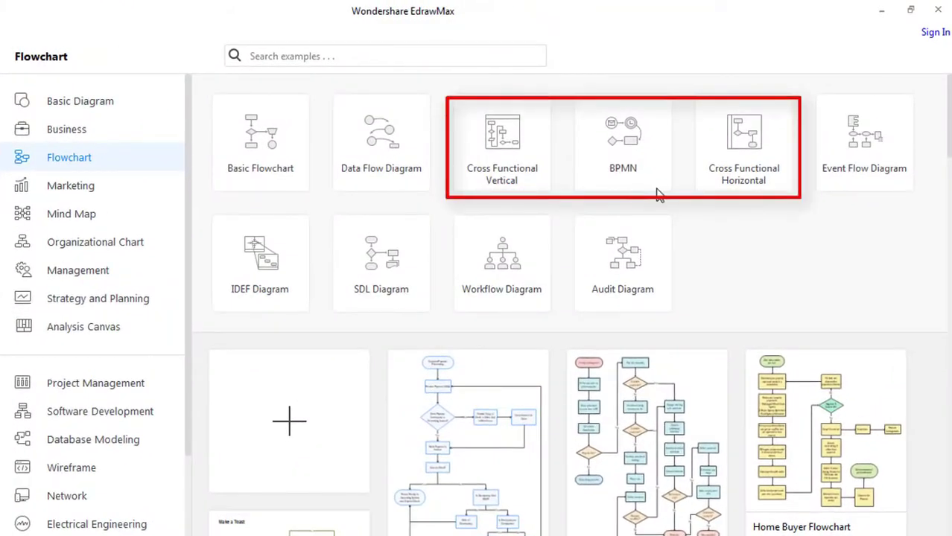
click(536, 173)
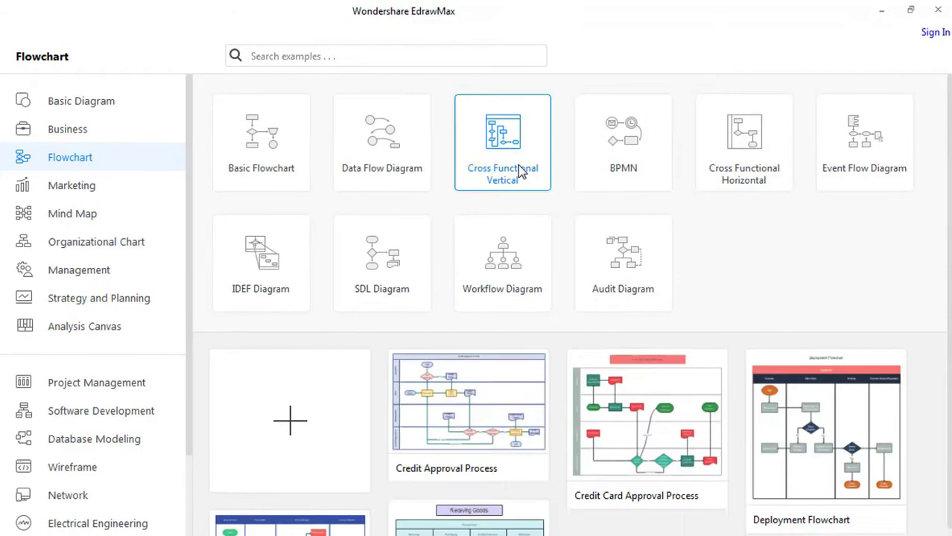
scroll(536, 173, down, 3)
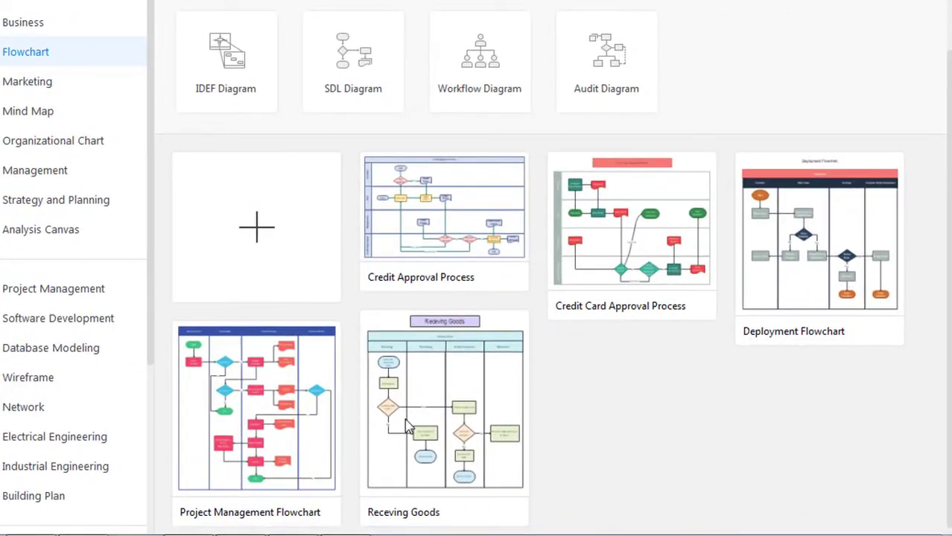
scroll(491, 416, up, 2)
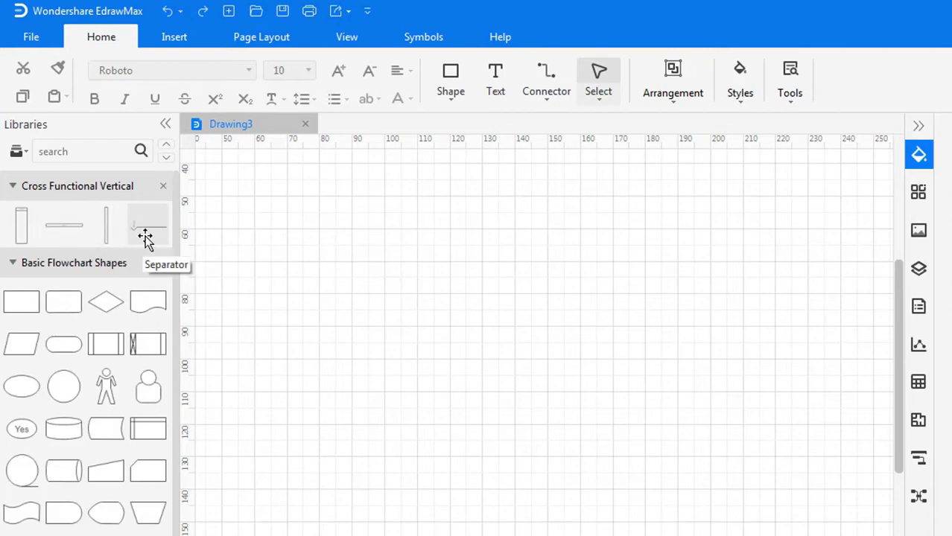
Place a vertical swimlane on the page, flipping its orientation to horizontal and back
drag(26, 225, 292, 442)
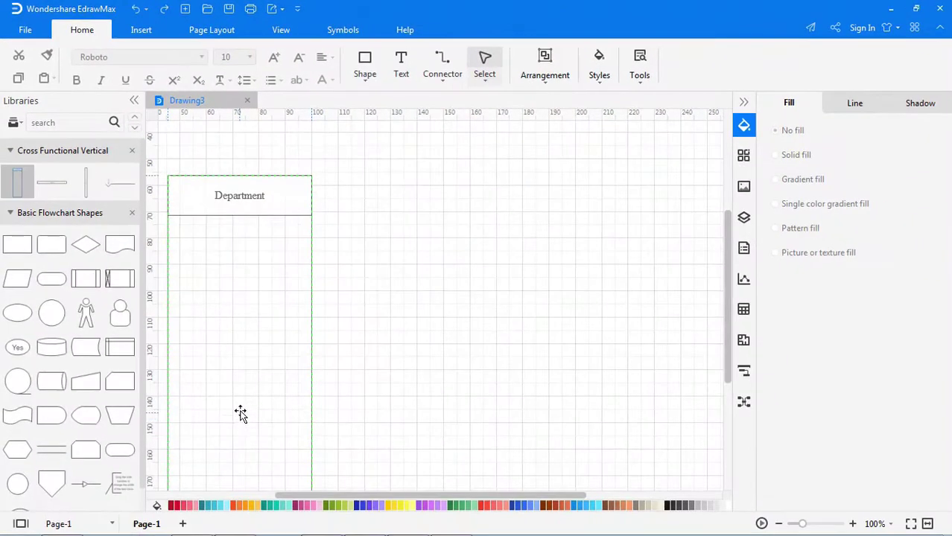
drag(240, 414, 238, 422)
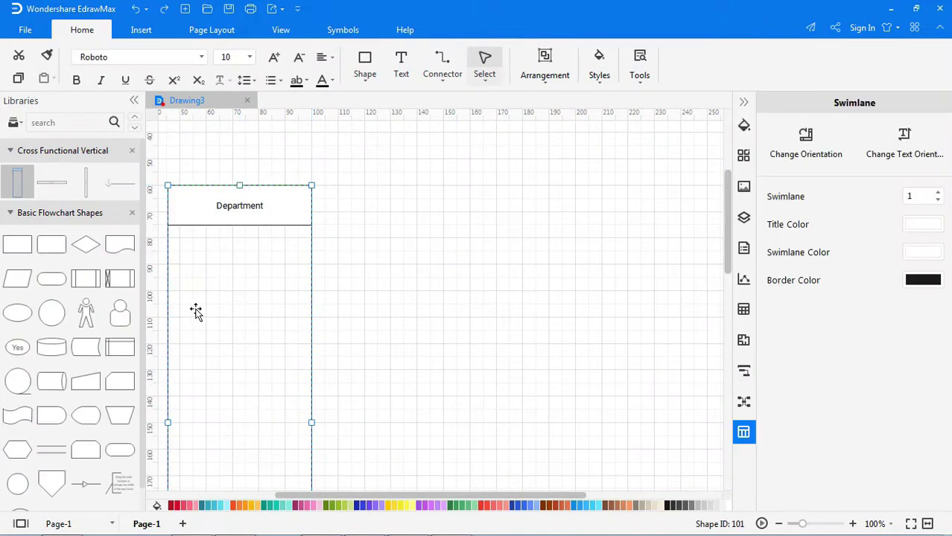
click(813, 154)
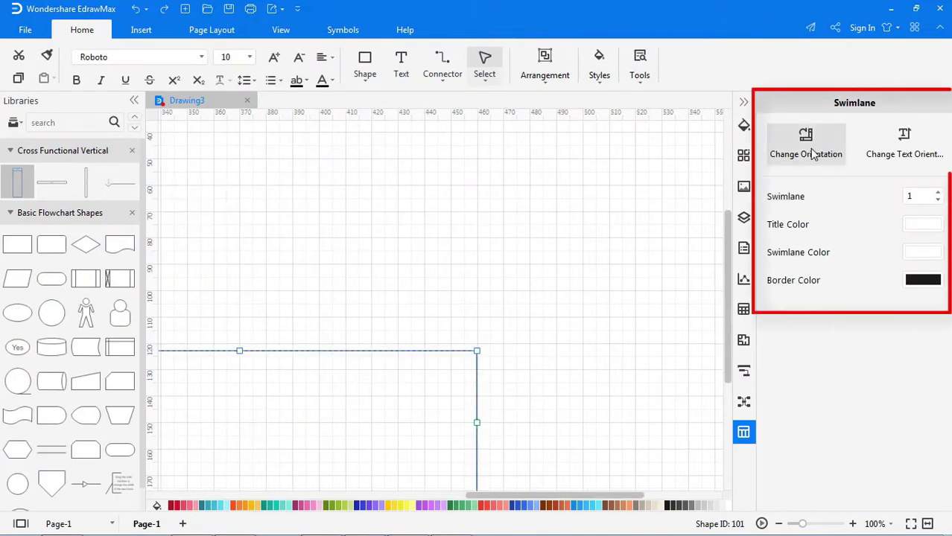
click(812, 154)
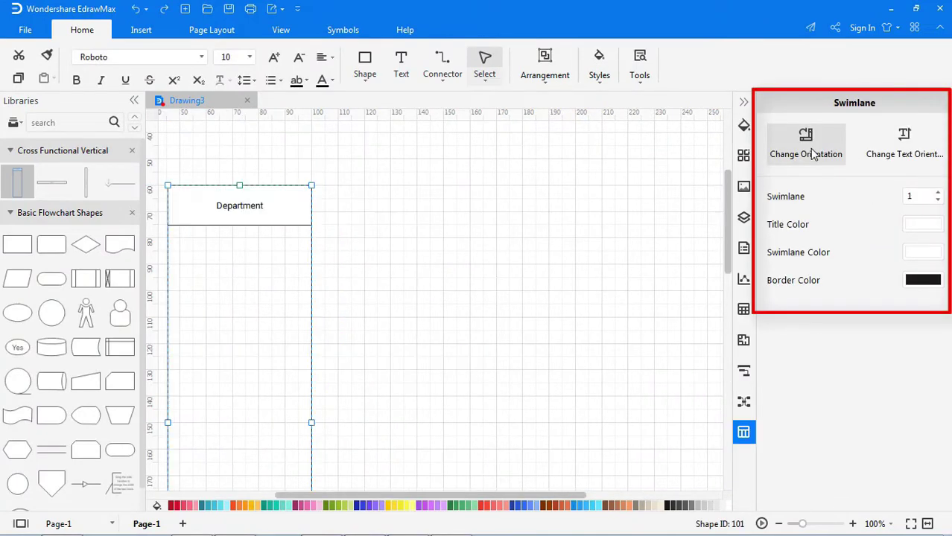
Toggle the lane title text orientation and back, then raise the lane count to 4
click(888, 154)
click(889, 154)
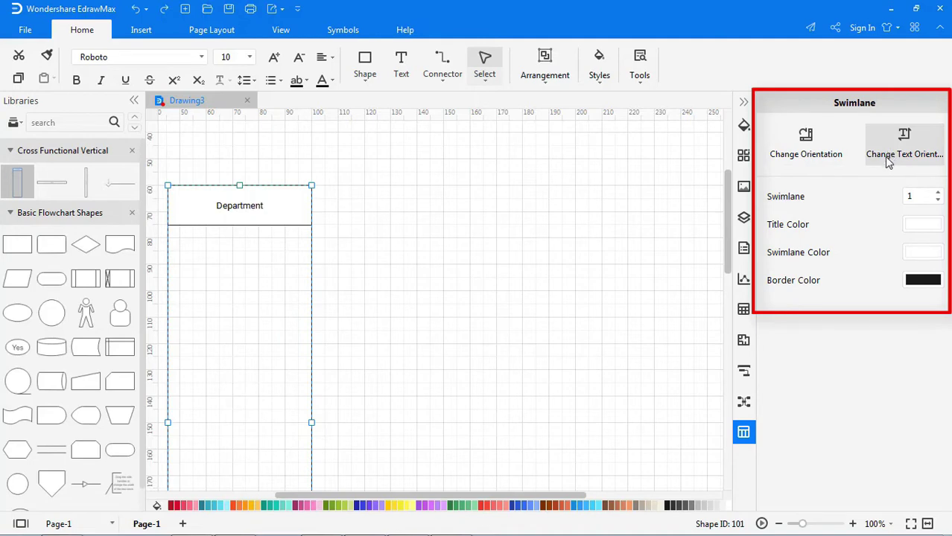
click(938, 193)
click(937, 193)
click(937, 193)
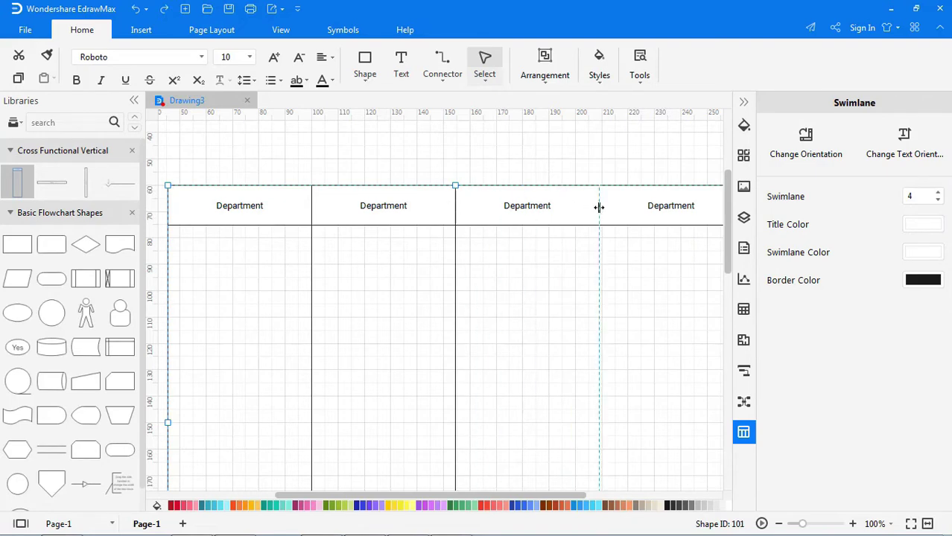
Add a horizontal title bar above the lanes, widen it, and rename it 'Organization'
drag(51, 182, 384, 166)
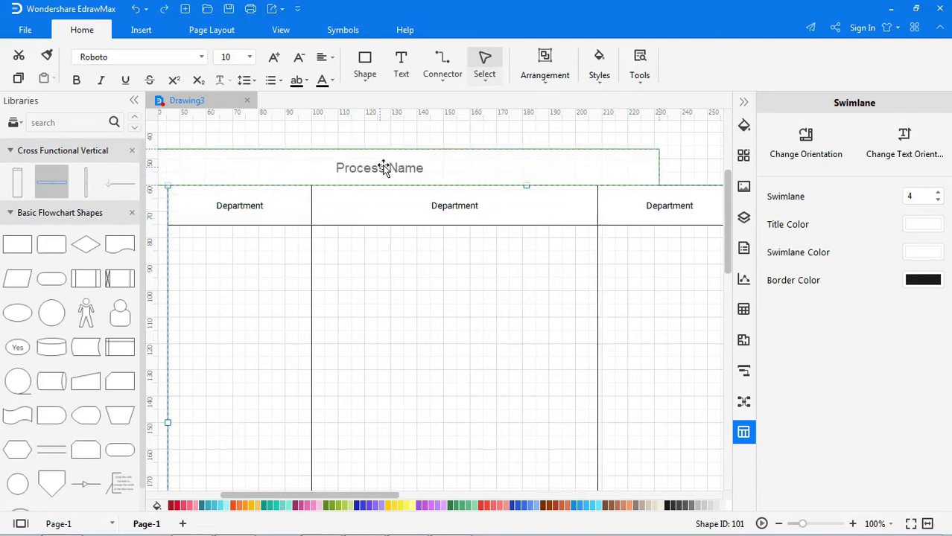
drag(352, 494, 440, 494)
drag(442, 167, 600, 169)
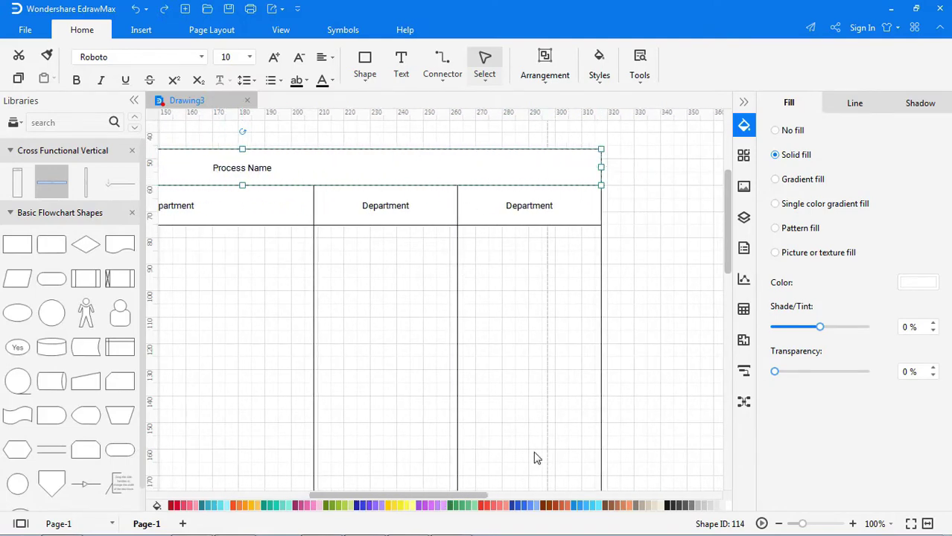
drag(463, 494, 378, 498)
double_click(484, 168)
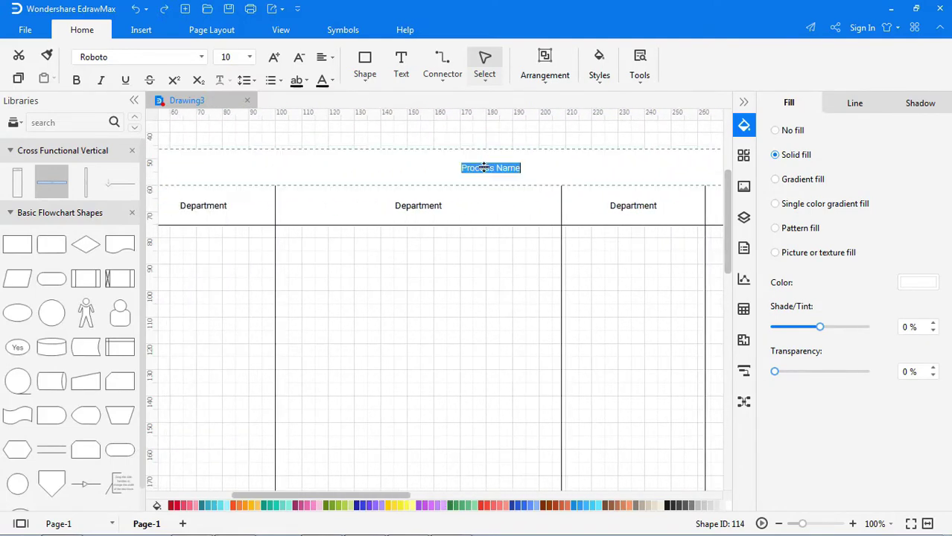
text(Organization)
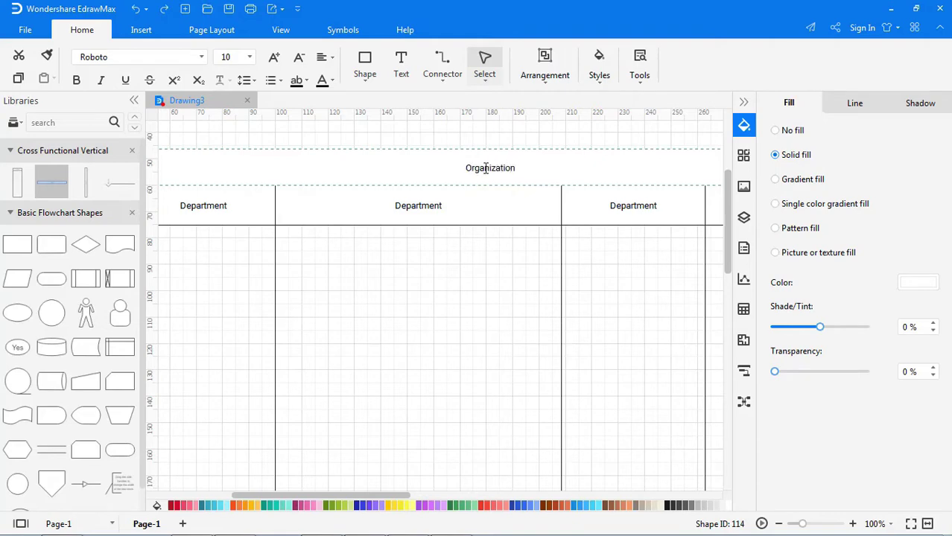
click(540, 385)
drag(392, 499, 360, 498)
Rename the first two lanes 'Customer' and 'Sales Team'
double_click(309, 206)
text(Cu)
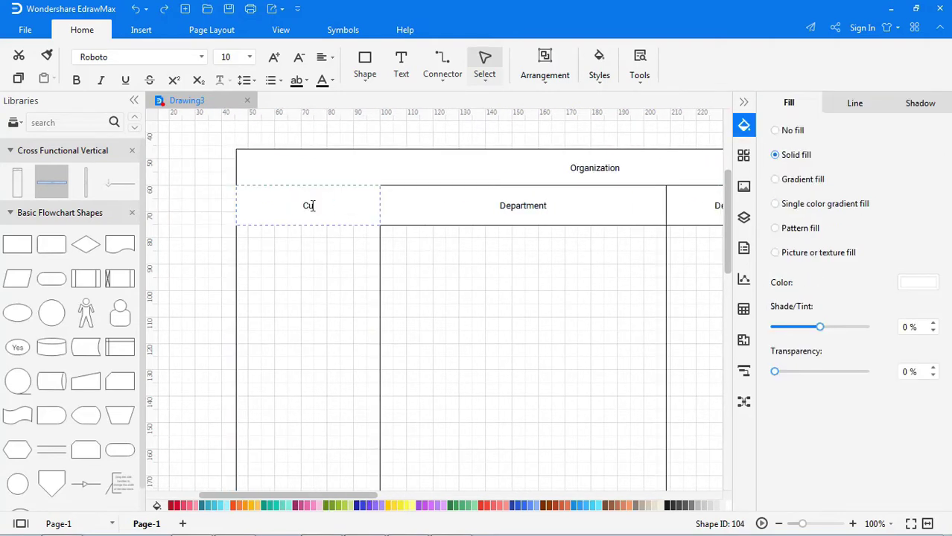
text(stomer)
click(497, 212)
double_click(513, 207)
text(Sa)
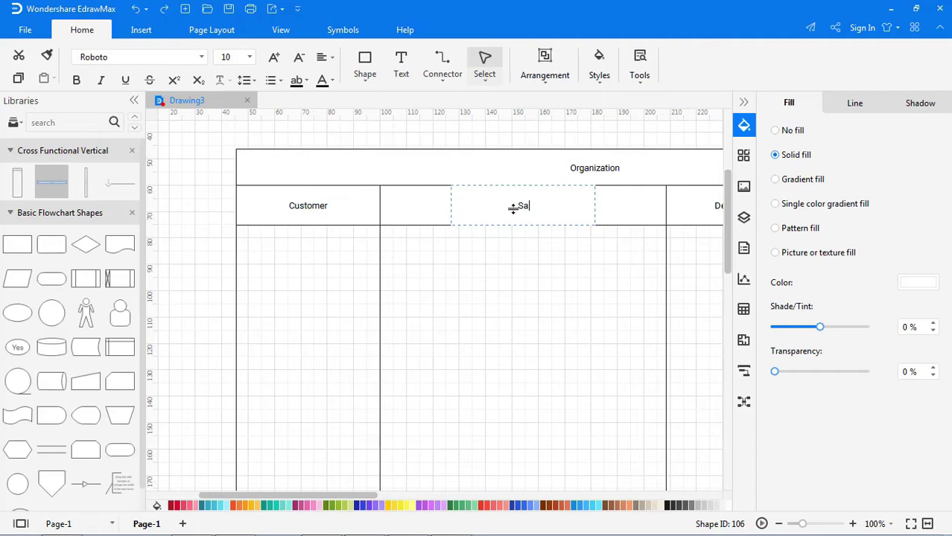
click(480, 272)
Rename the third lane 'Inventory' and the fourth 'Customer Service Department'
scroll(480, 272, right, 5)
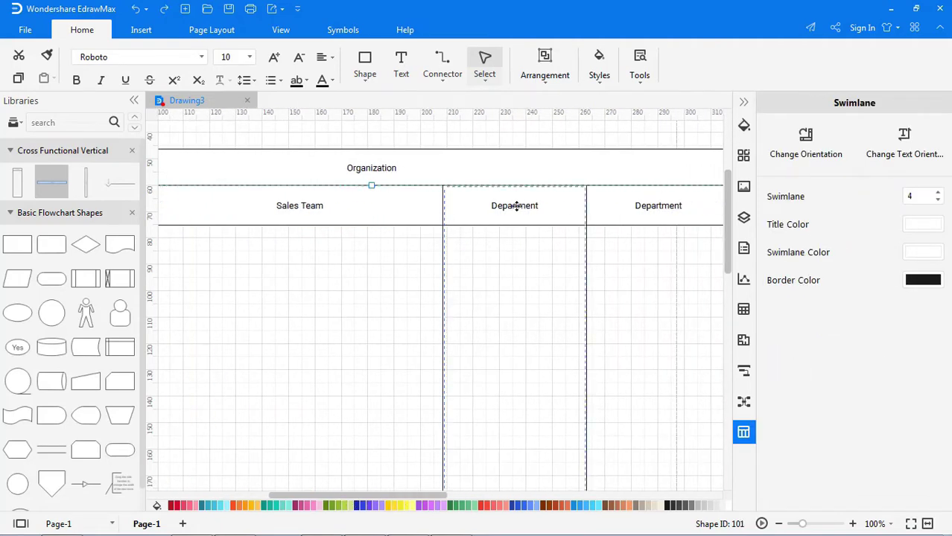
double_click(516, 206)
double_click(661, 206)
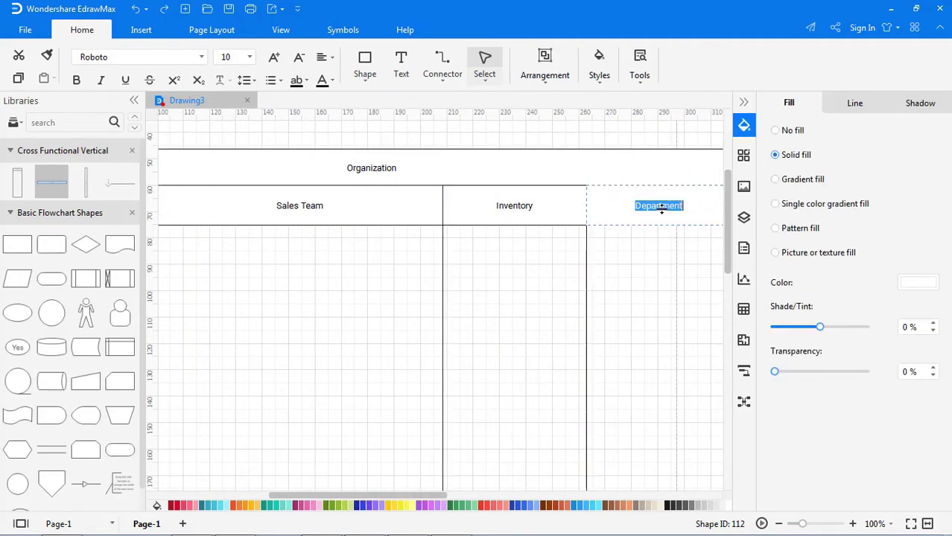
key(BackSpace)
text(Customer Servi)
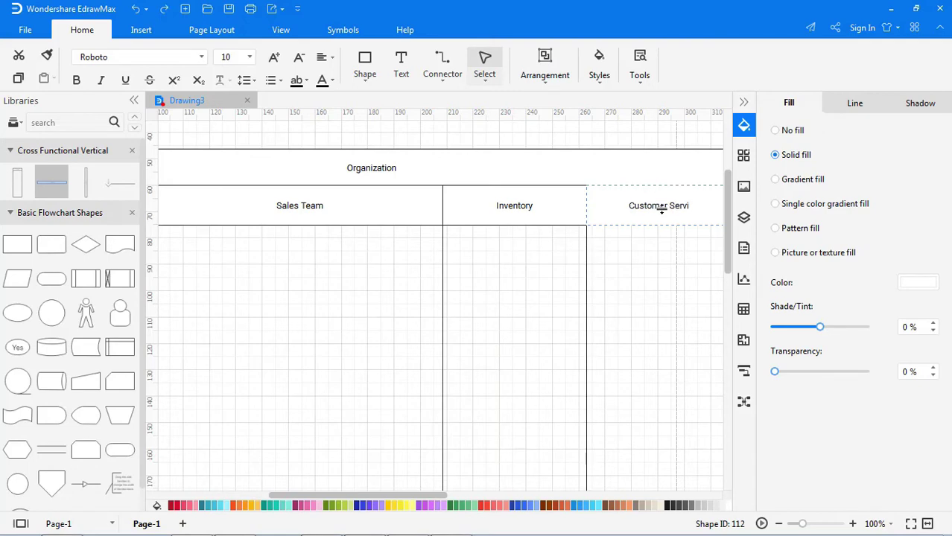
text(ce Department)
click(600, 364)
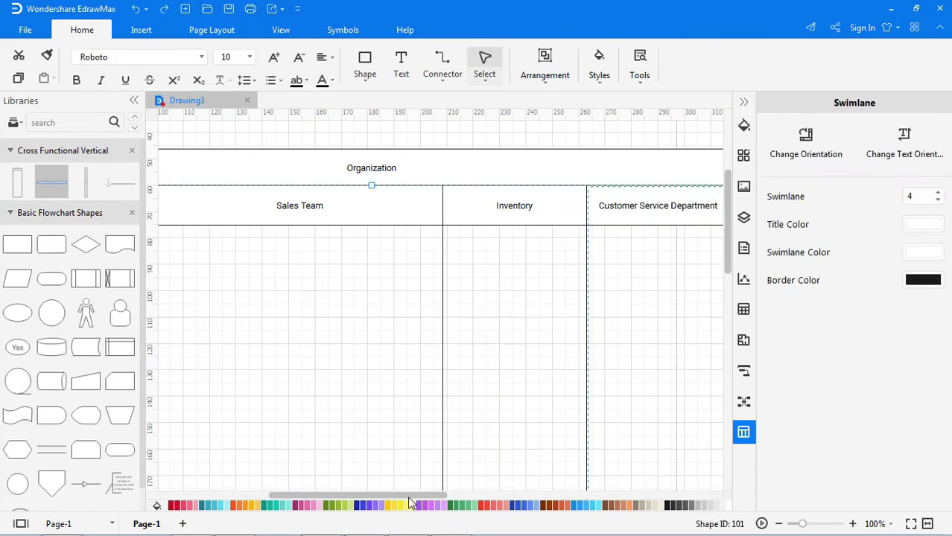
Add a Start terminator and a Place Order box in the Customer lane
drag(408, 498, 325, 498)
drag(51, 279, 343, 262)
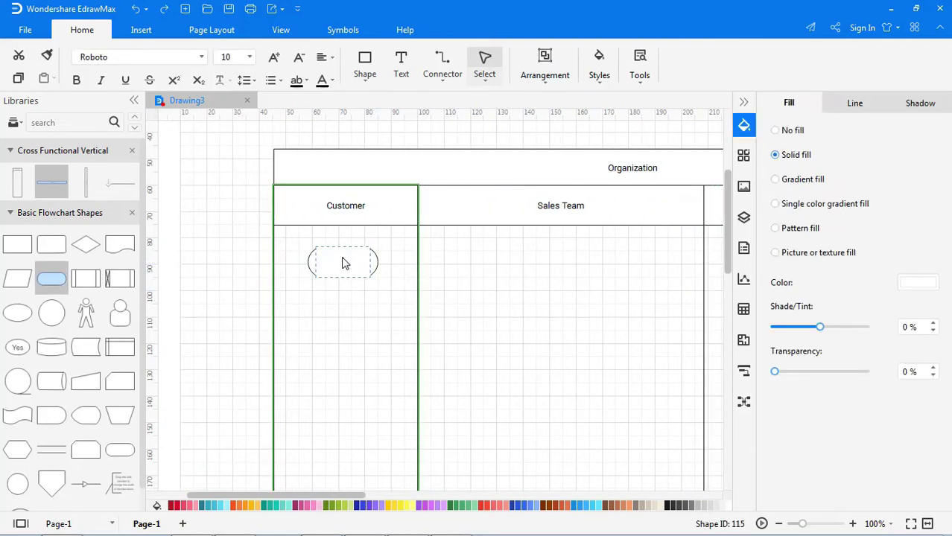
text(Start)
click(339, 359)
drag(17, 244, 340, 342)
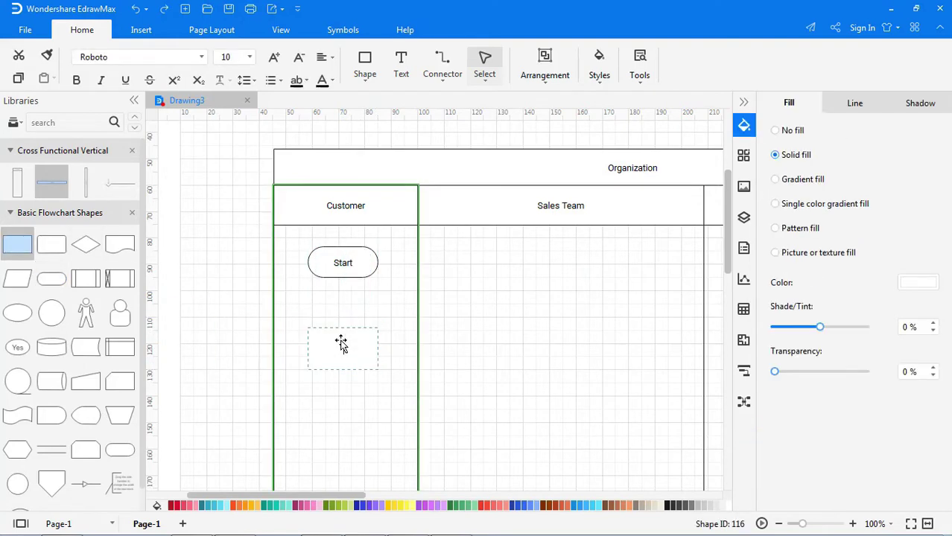
click(455, 380)
Add a 'Check Order for Completeness' box in Sales Team, connected from Place Order
drag(17, 244, 568, 347)
double_click(563, 349)
text(Check )
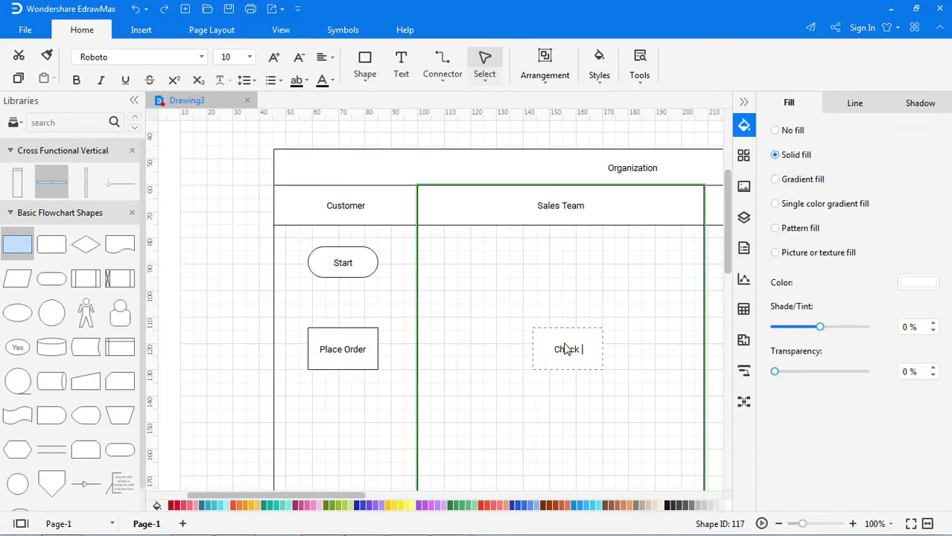
text(Order for Completeness)
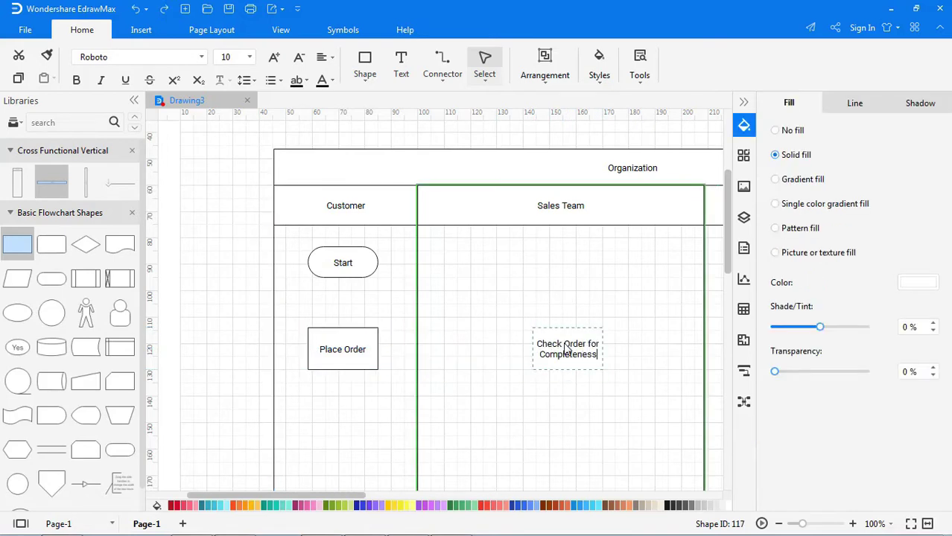
click(513, 385)
mouse_move(343, 277)
mouse_down()
mouse_move(342, 327)
mouse_move(532, 350)
mouse_up()
Add a connected 'Order Complete' decision below it, then drop an empty box in the second lane
scroll(600, 393, down, 3)
drag(86, 245, 569, 317)
double_click(567, 315)
text(Order Complete)
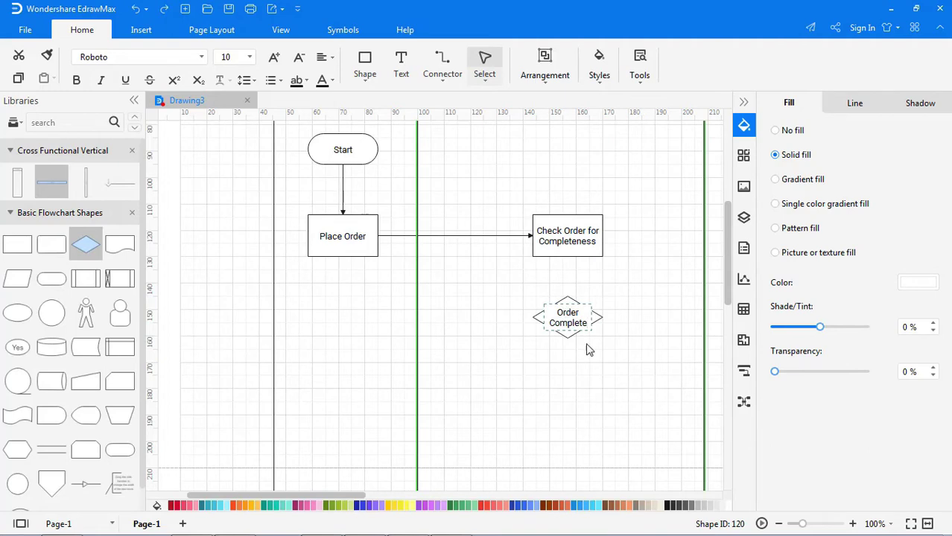
click(588, 350)
mouse_move(567, 257)
mouse_down()
mouse_move(595, 310)
mouse_move(588, 306)
mouse_up()
drag(146, 315, 465, 419)
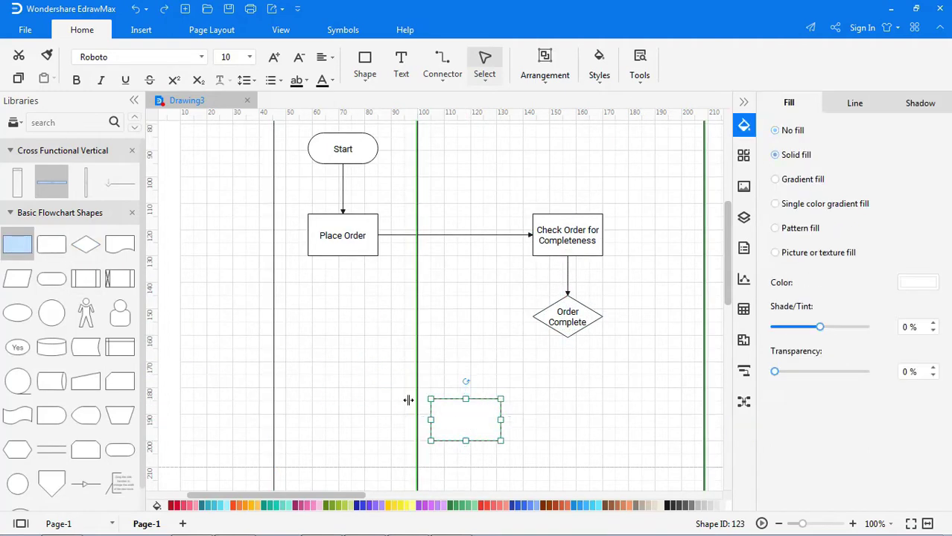
Build the No branch from Order Complete: Request for Changes leading to Update Order
drag(17, 244, 659, 421)
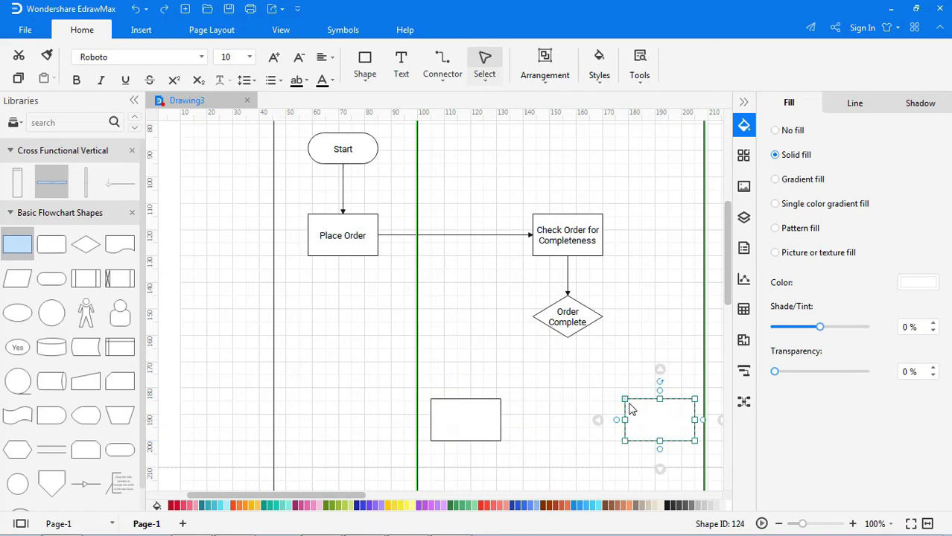
click(484, 328)
click(463, 397)
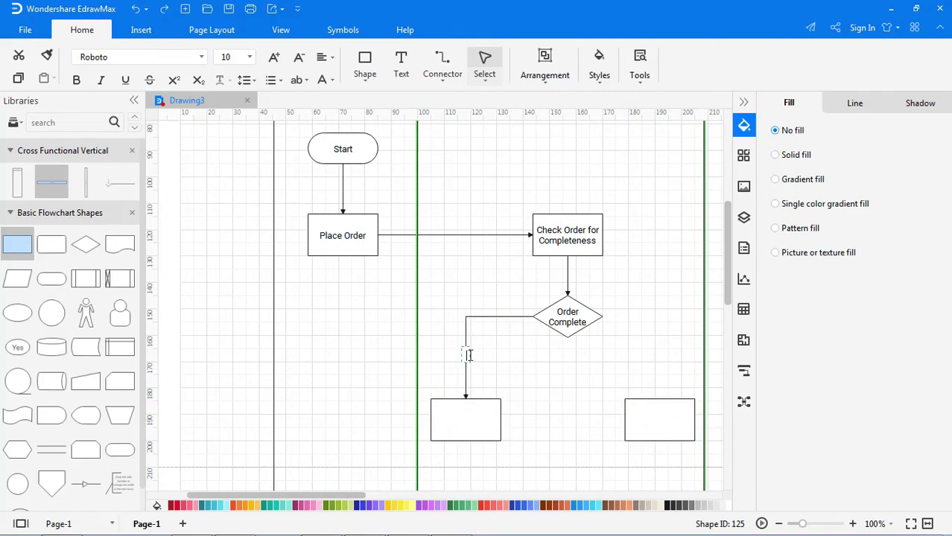
click(467, 421)
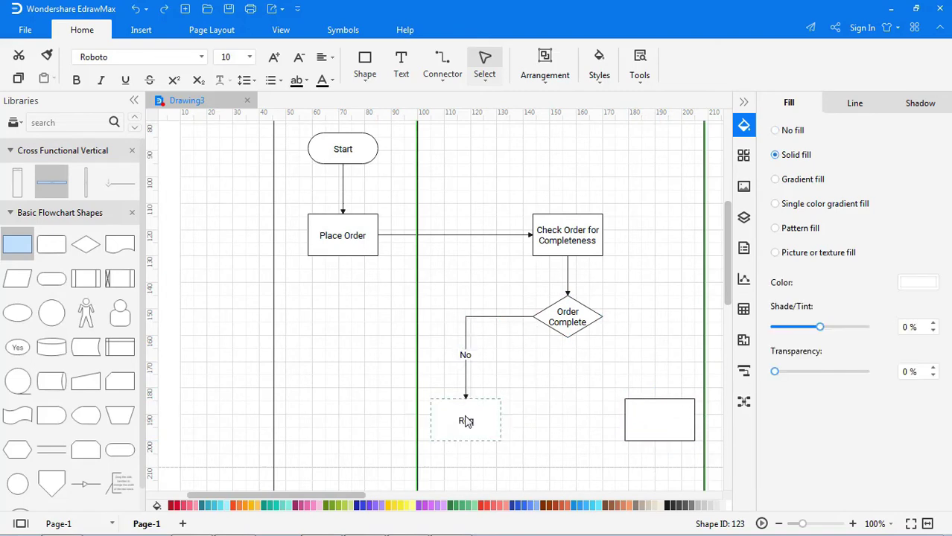
text(Request for Changes)
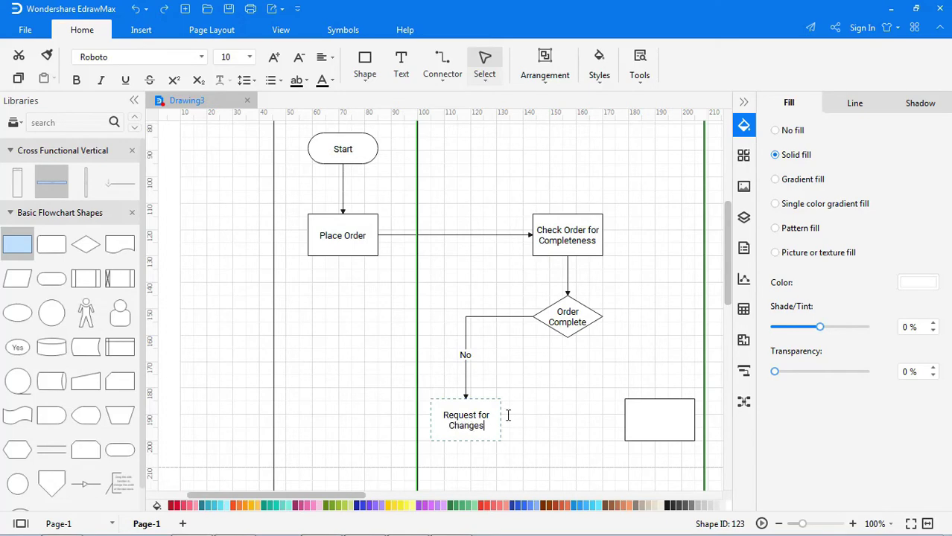
drag(17, 244, 340, 421)
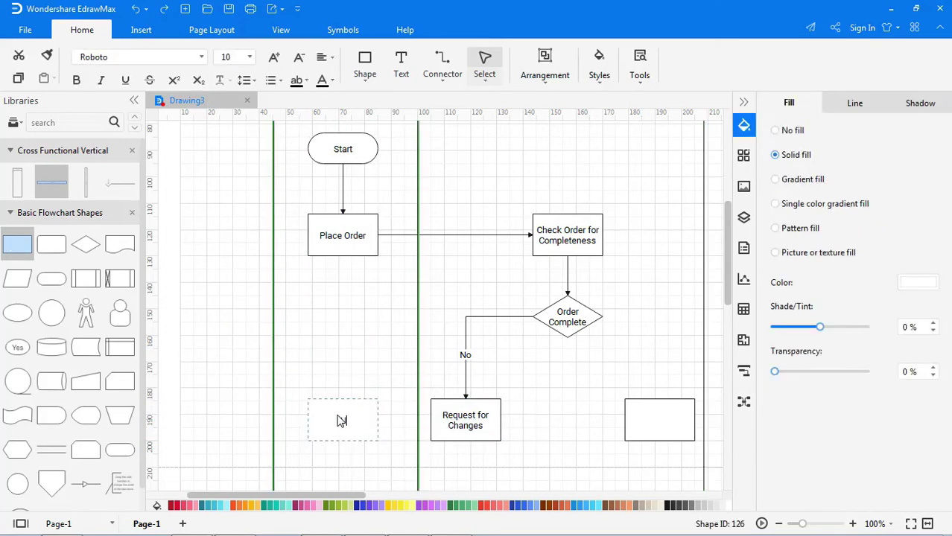
click(429, 395)
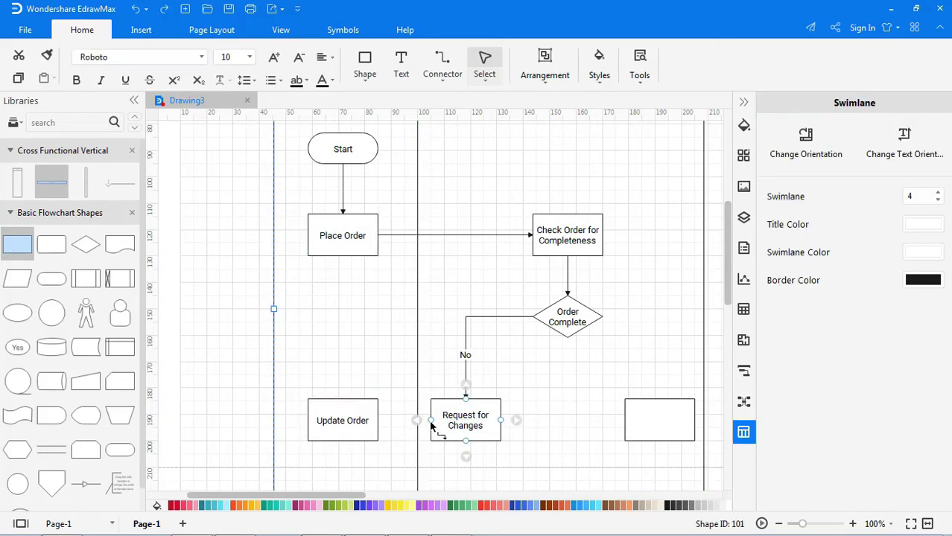
drag(430, 421, 379, 420)
Connect Order Complete with a Yes branch to a 'Forward order to Warehouse' box
click(563, 429)
drag(602, 316, 659, 399)
text(Yes)
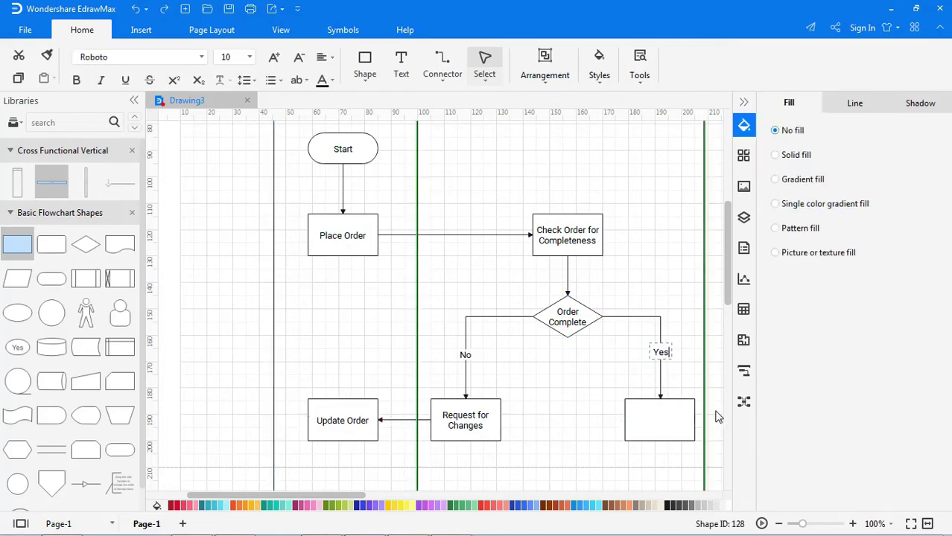
double_click(648, 422)
text(Forward order to warehouse)
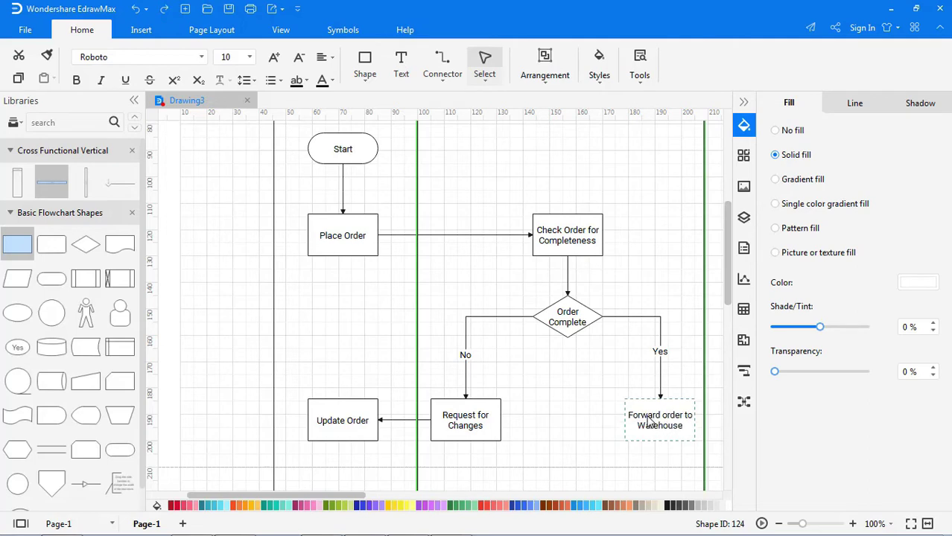
click(670, 454)
Add an 'Item in stock' decision connected after Forward order to Warehouse
scroll(425, 476, right, 3)
scroll(425, 476, down, 1)
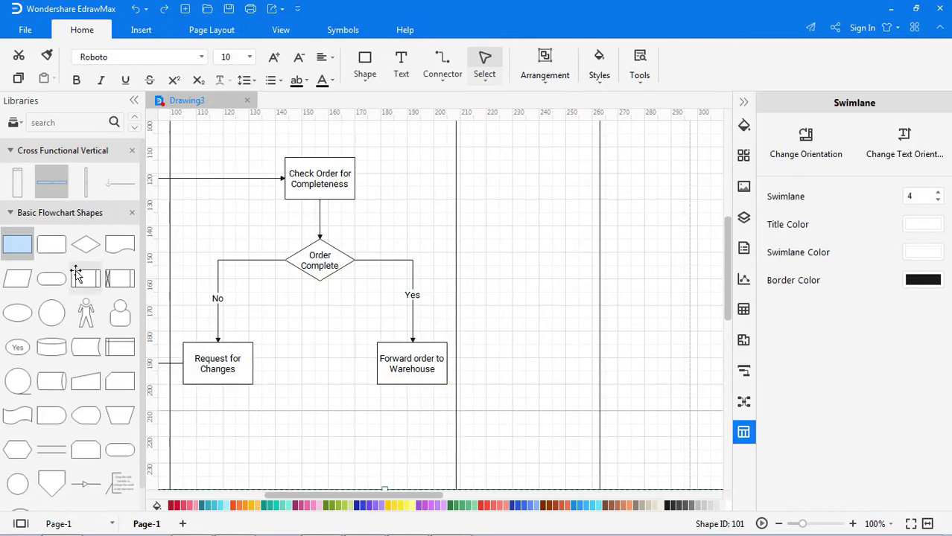
drag(86, 244, 532, 363)
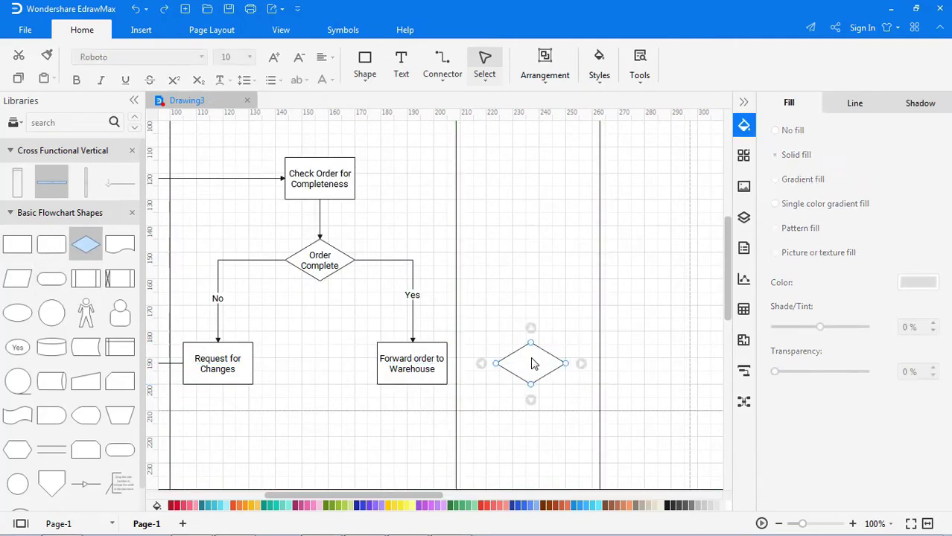
double_click(532, 364)
text(Item in s)
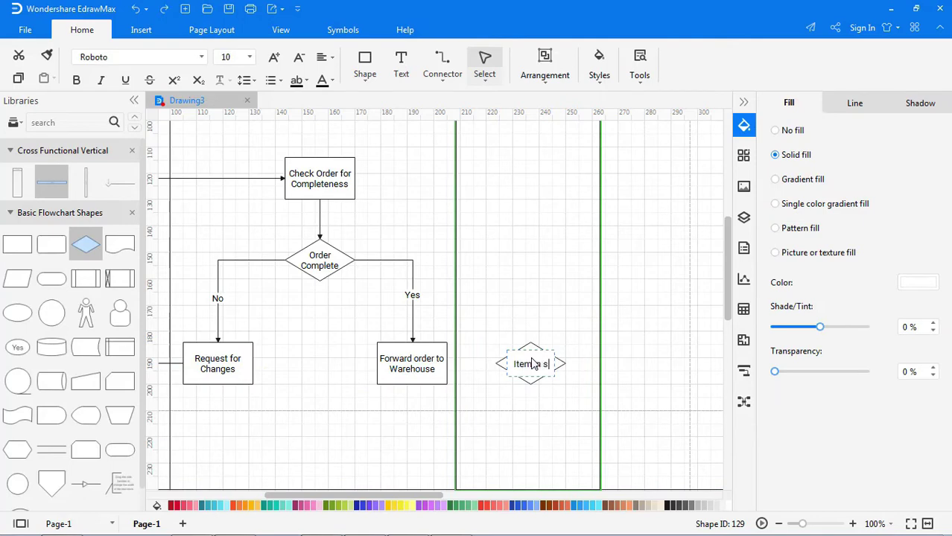
text(tock)
click(442, 364)
mouse_move(447, 365)
mouse_down()
mouse_move(526, 364)
mouse_move(527, 381)
mouse_up()
click(511, 405)
Label the box below Item in stock 'Ship item' and its connector 'Yes'
scroll(514, 412, down, 1)
double_click(526, 383)
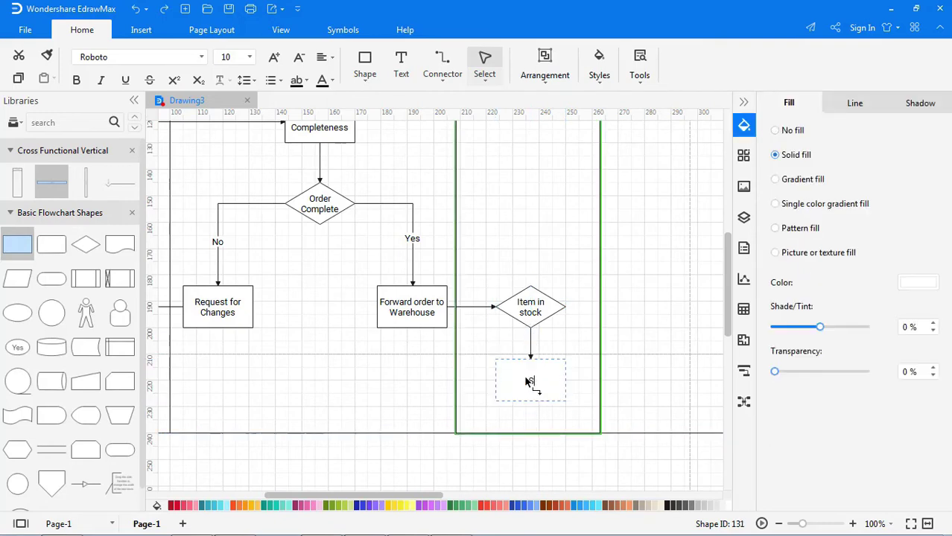
click(567, 341)
double_click(531, 343)
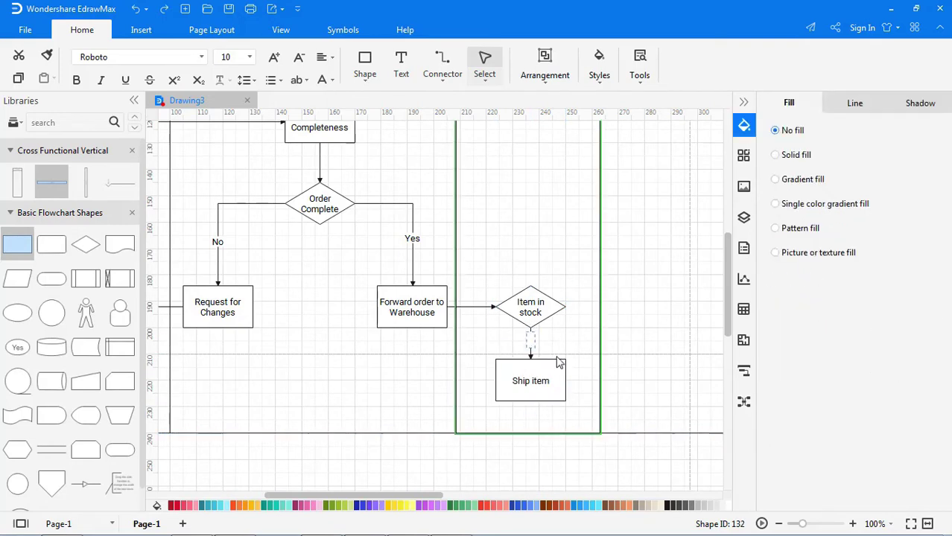
text(Yes)
click(467, 429)
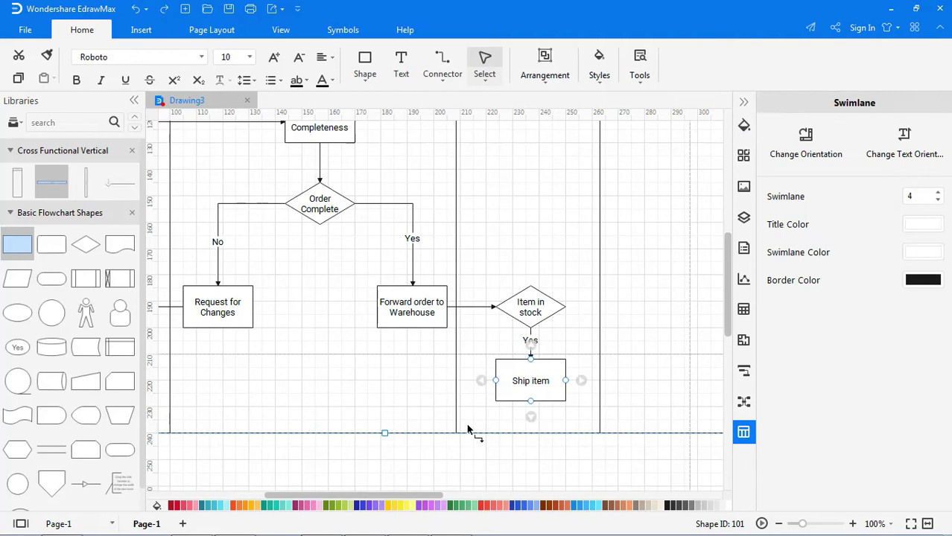
Extend the lanes downward and end Ship item at an 'Order Closed' terminator
click(383, 434)
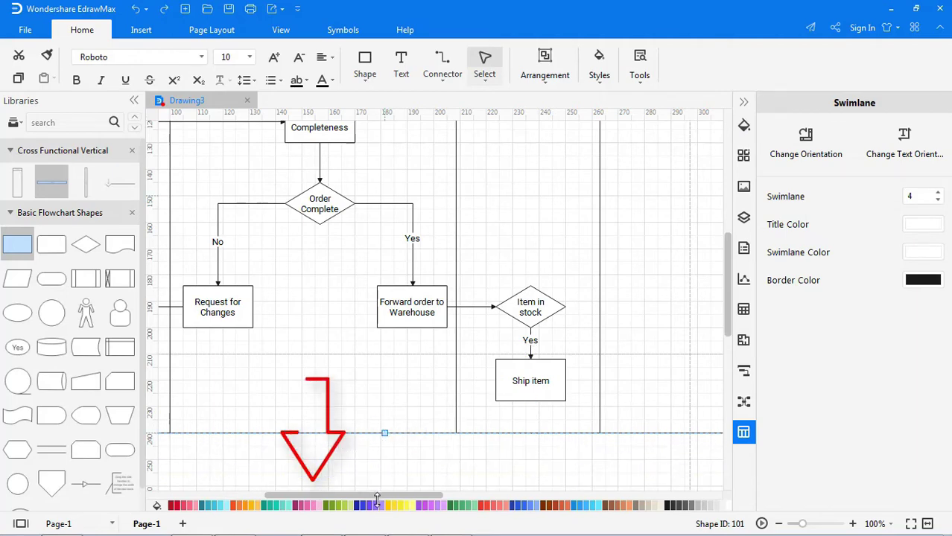
drag(382, 432, 431, 461)
scroll(431, 446, down, 3)
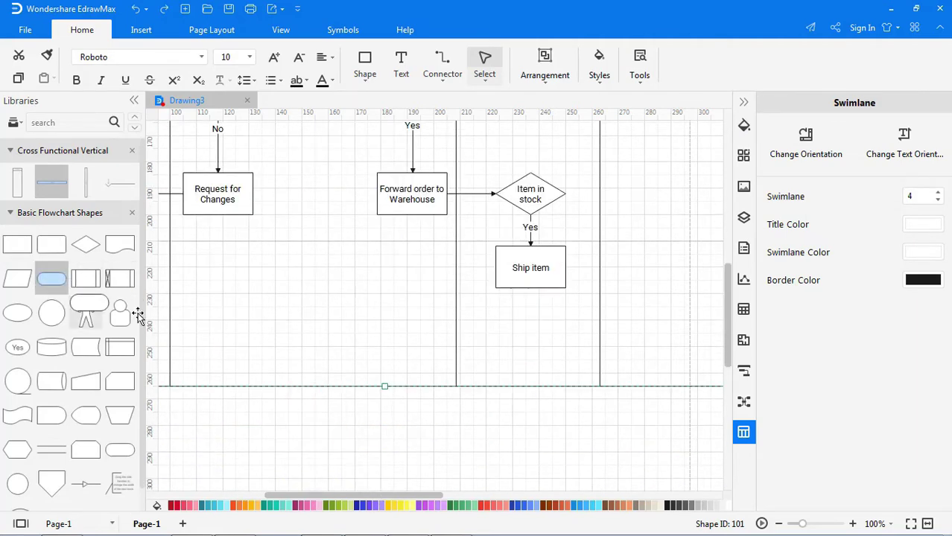
drag(52, 279, 528, 334)
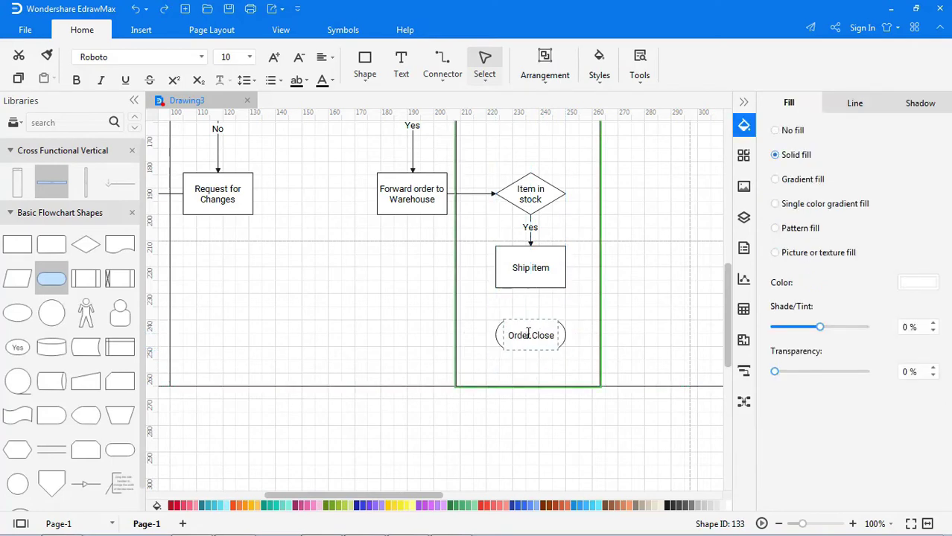
text(d)
click(616, 323)
drag(531, 288, 530, 321)
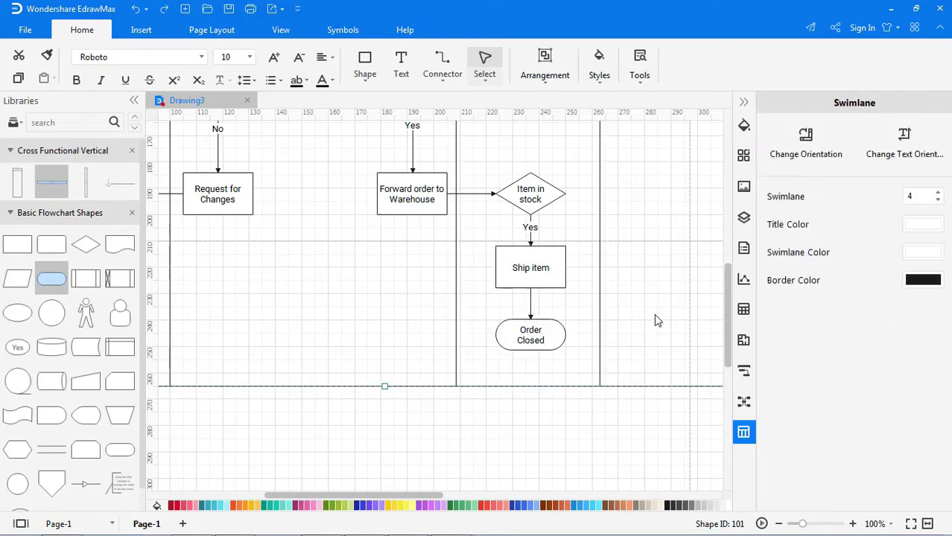
Add a 'Manage Refund' box reached by a No branch from Item in stock
scroll(657, 320, up, 2)
drag(17, 244, 682, 250)
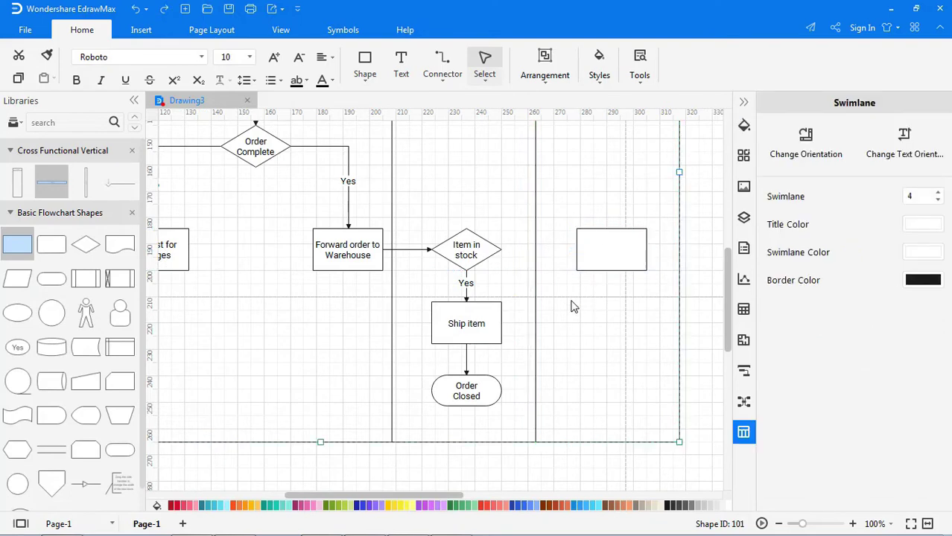
drag(502, 250, 575, 249)
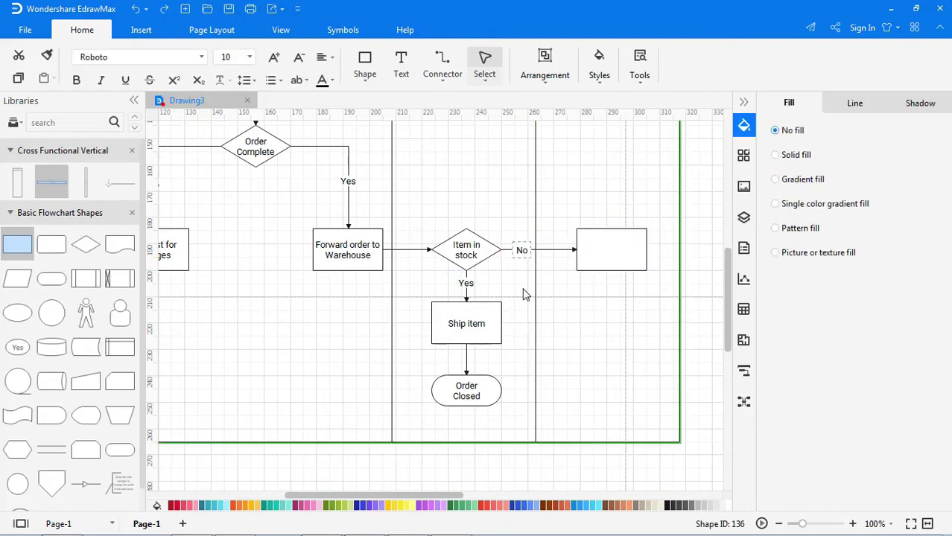
click(612, 264)
click(615, 256)
text(Manage Refu)
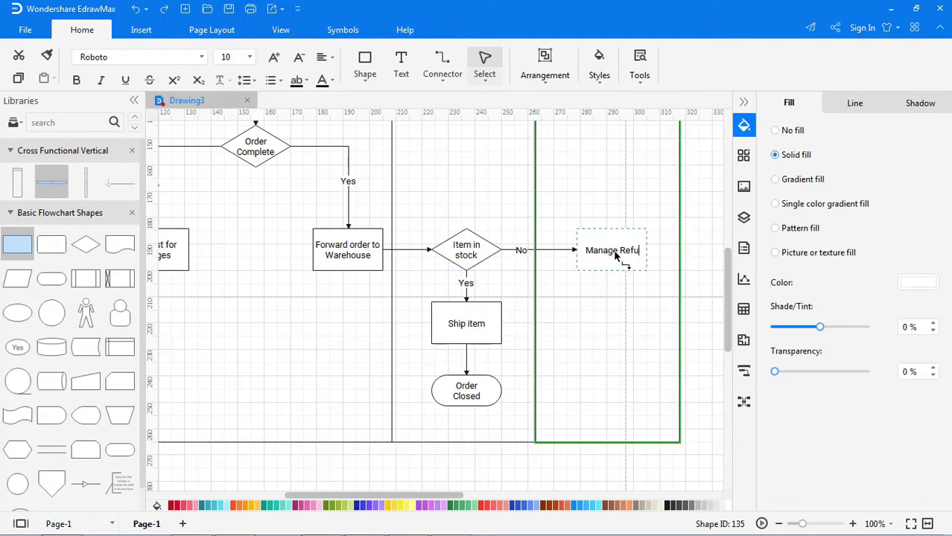
text(nd)
click(622, 301)
Add an 'Order Cancelled' terminator connected below Manage Refund
drag(52, 279, 609, 388)
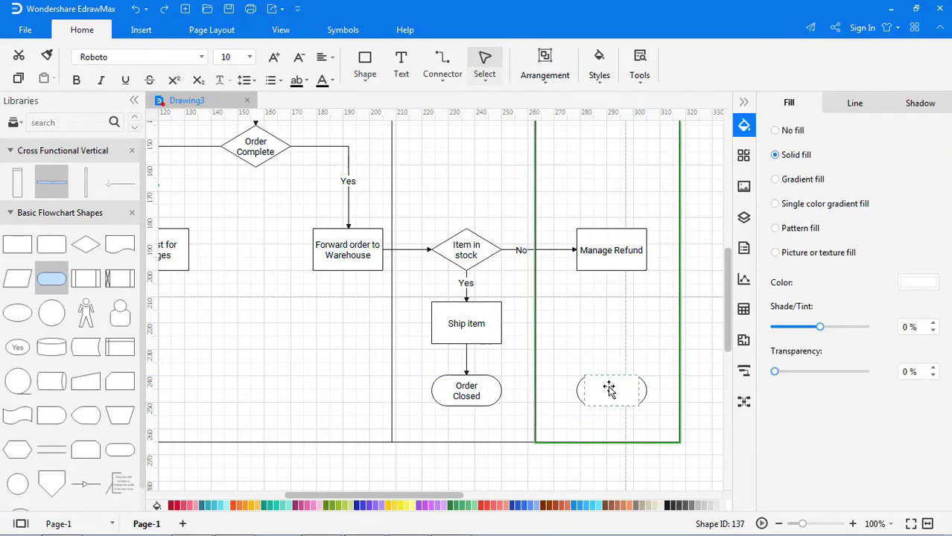
text(Order Cancelled)
click(640, 335)
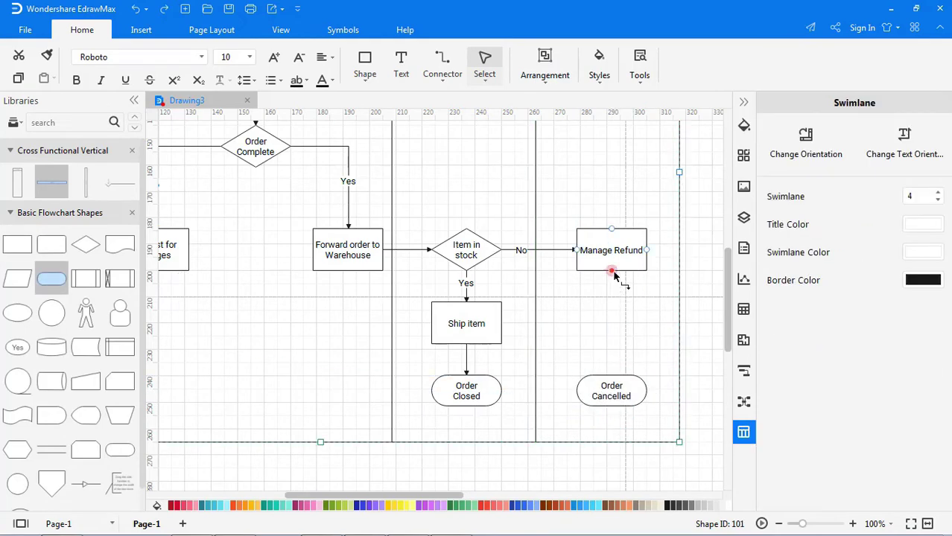
drag(611, 271, 629, 372)
Apply the blue theme to the diagram after trying the green Harmony theme
scroll(667, 361, down, 3)
scroll(665, 362, up, 3)
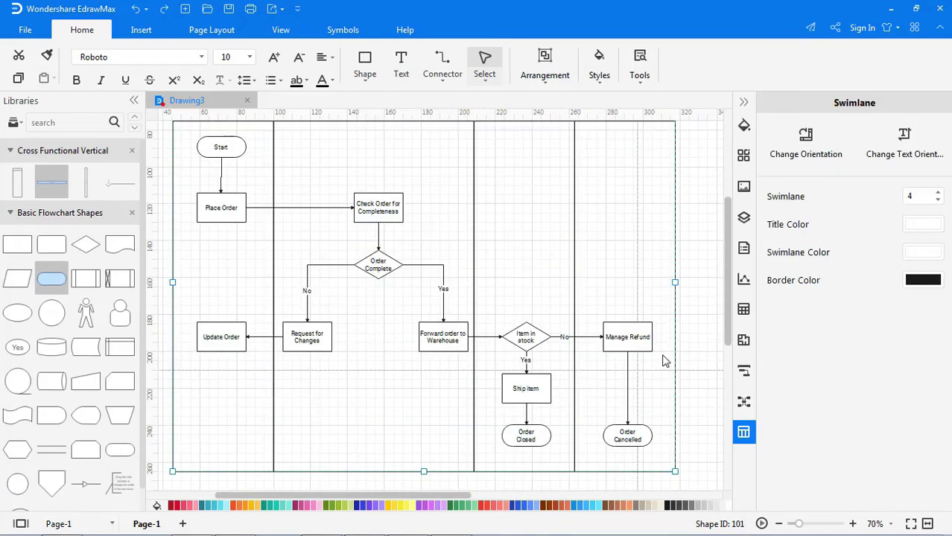
click(706, 294)
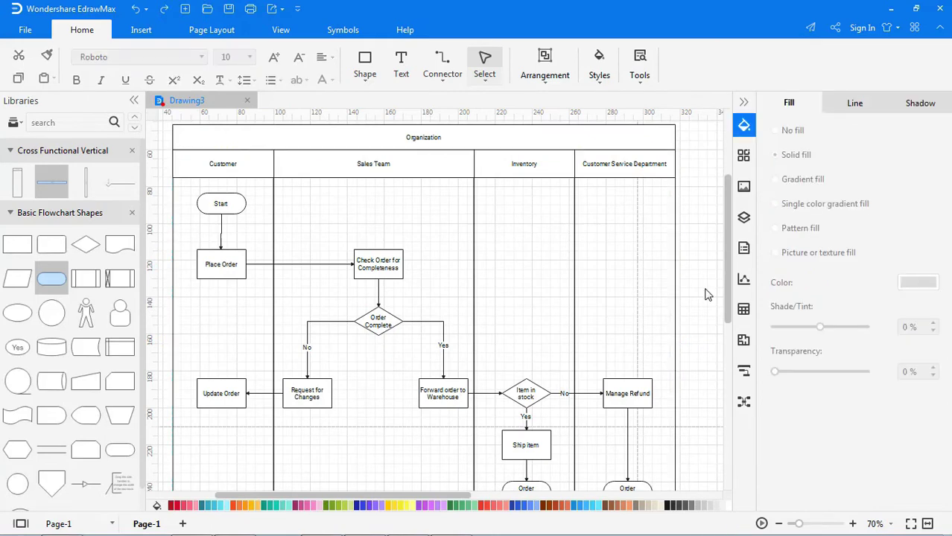
click(743, 157)
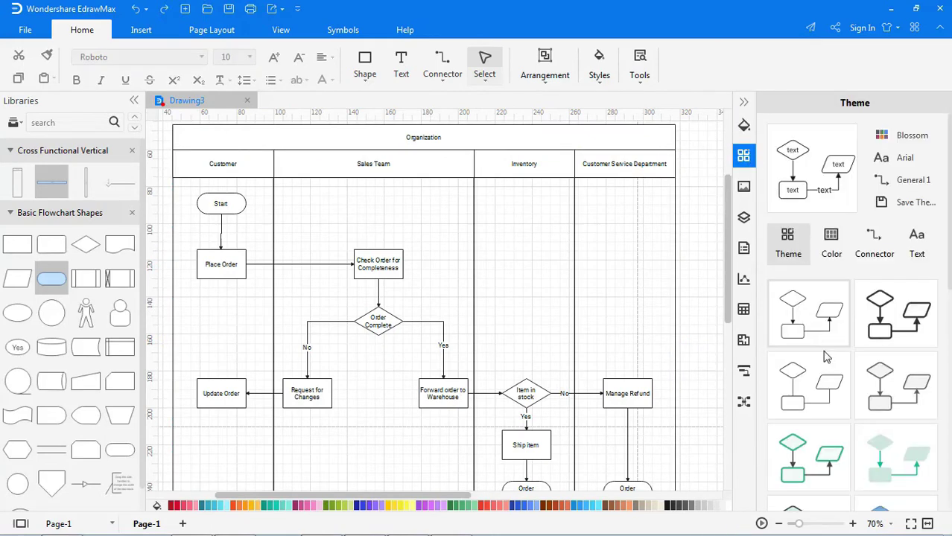
scroll(826, 372, down, 2)
click(826, 392)
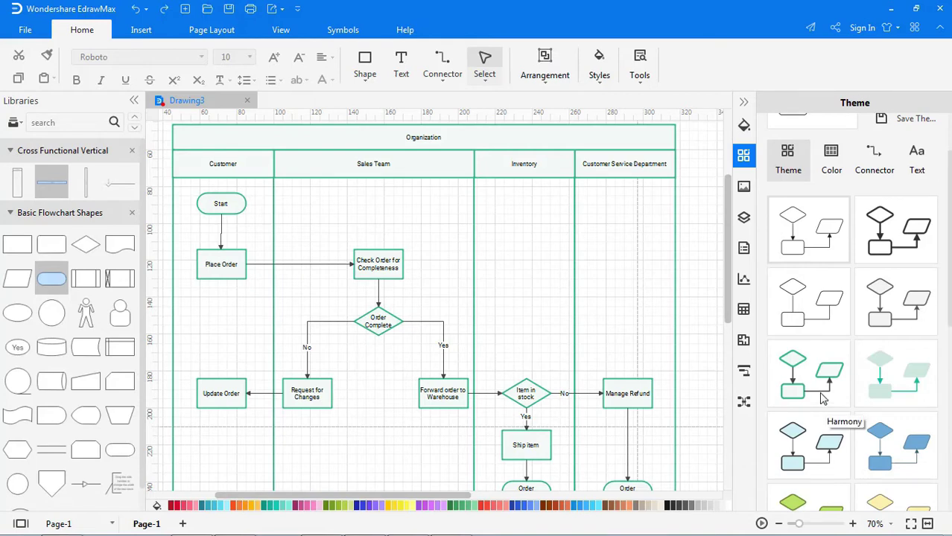
click(860, 430)
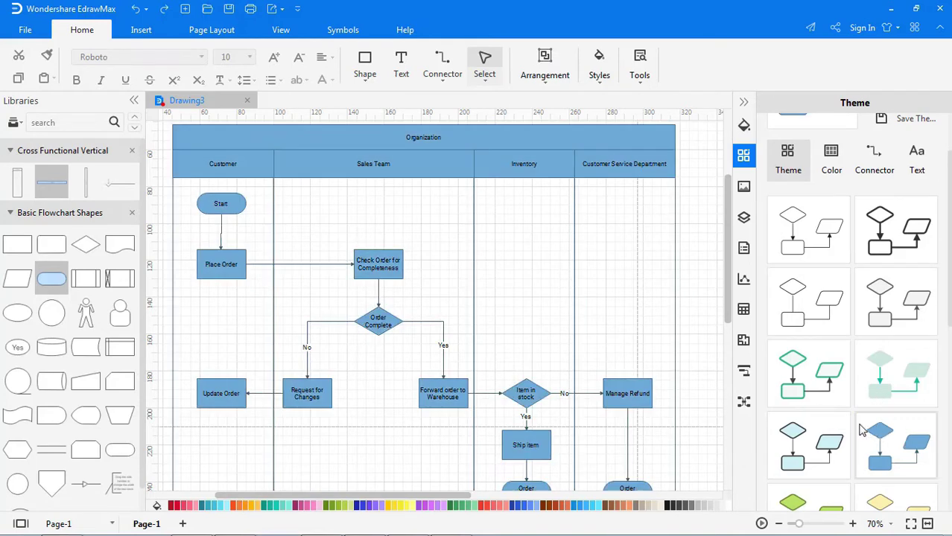
Hide the canvas gridlines and bring up the page options menu
click(306, 35)
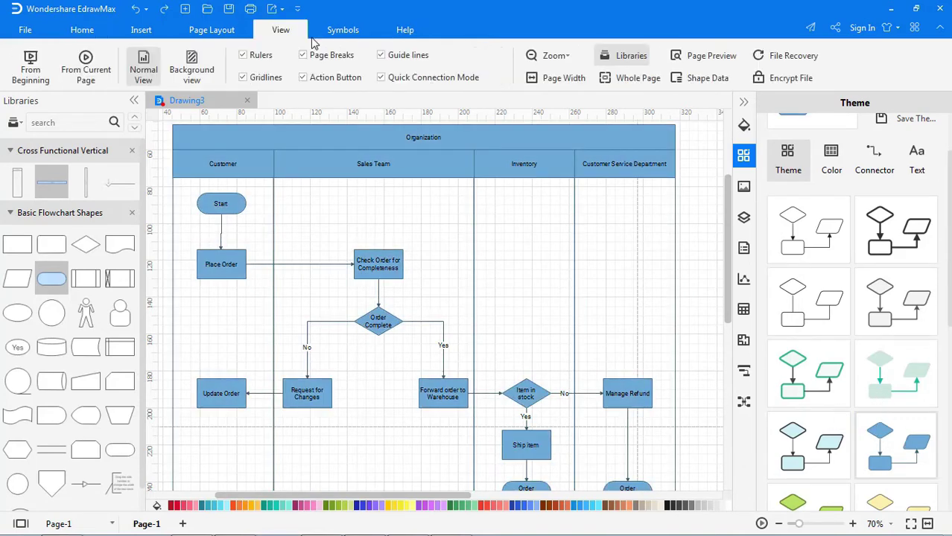
click(242, 77)
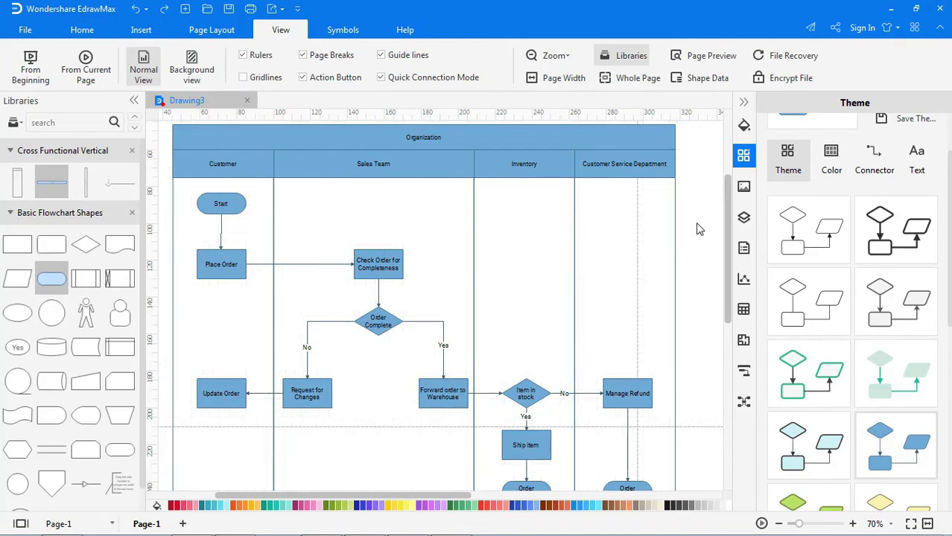
scroll(700, 239, down, 2)
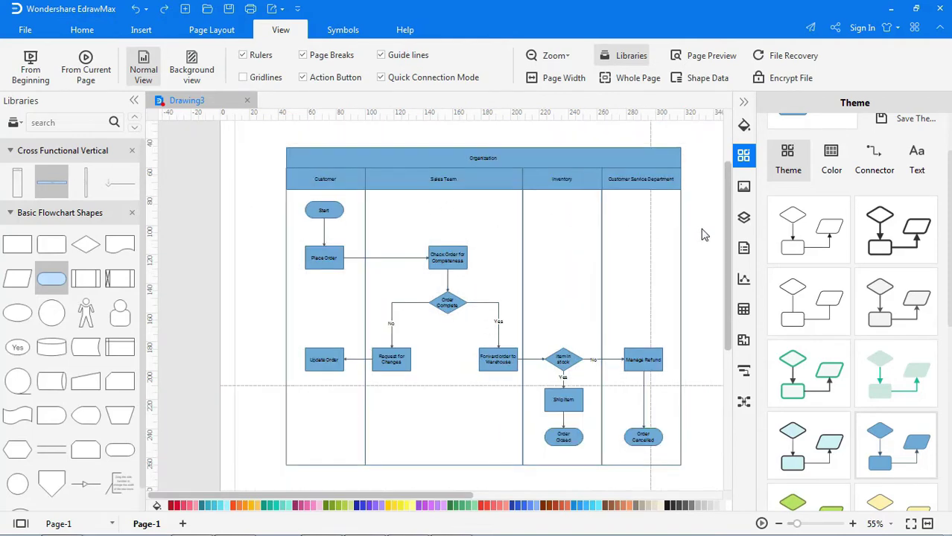
right_click(701, 234)
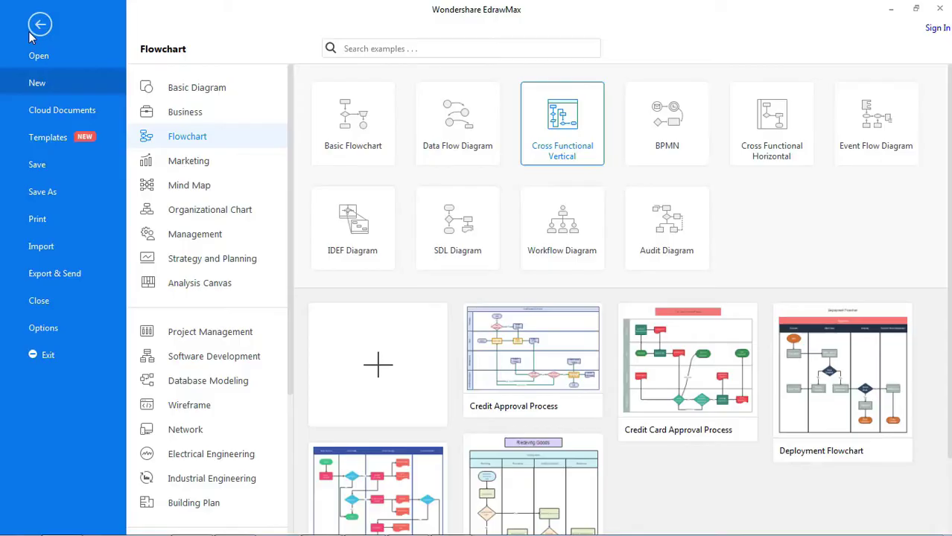
Export an image-based PDF named 'Swinlane flowchart' to the Desktop
click(49, 271)
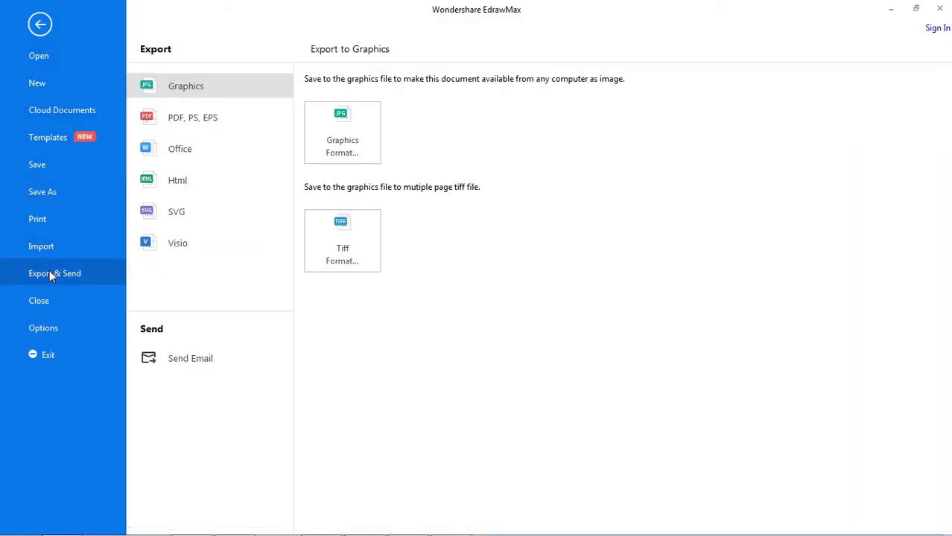
click(201, 119)
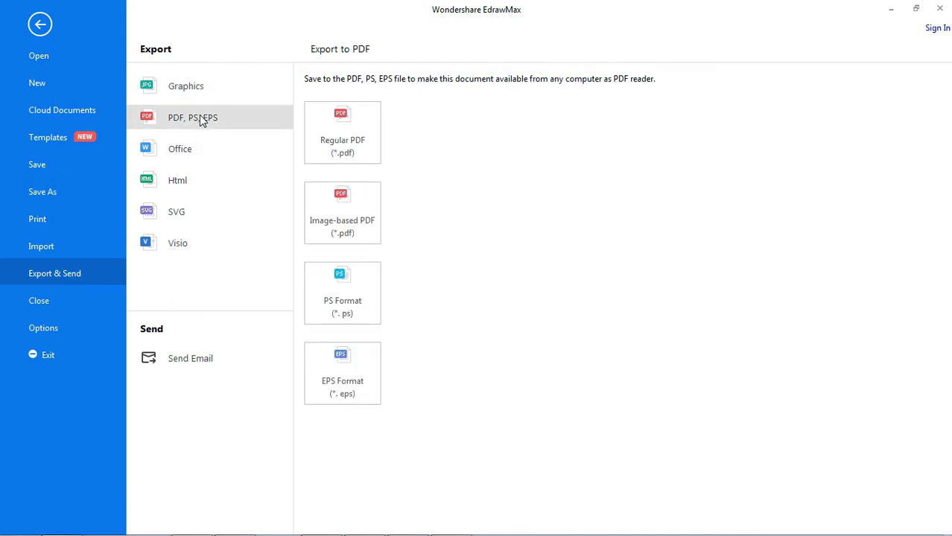
click(343, 216)
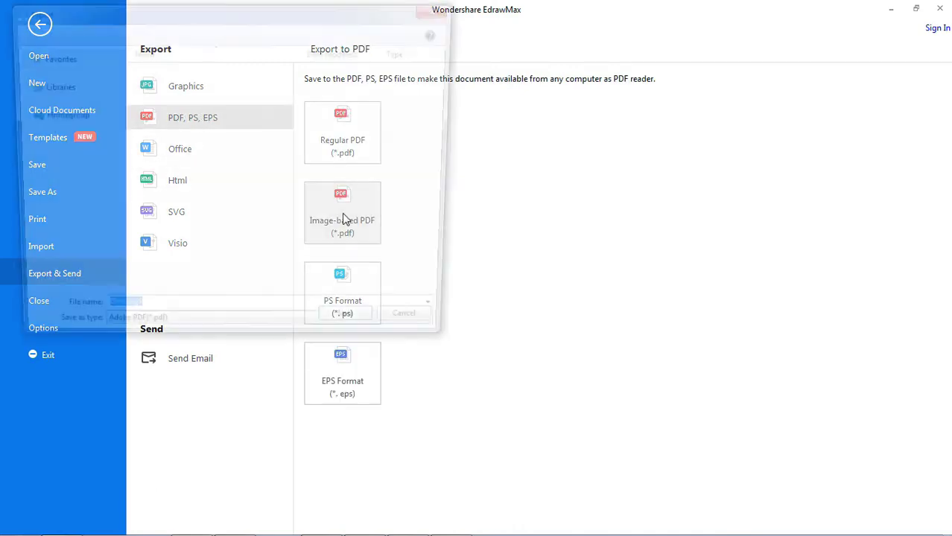
text(Swinlane fl)
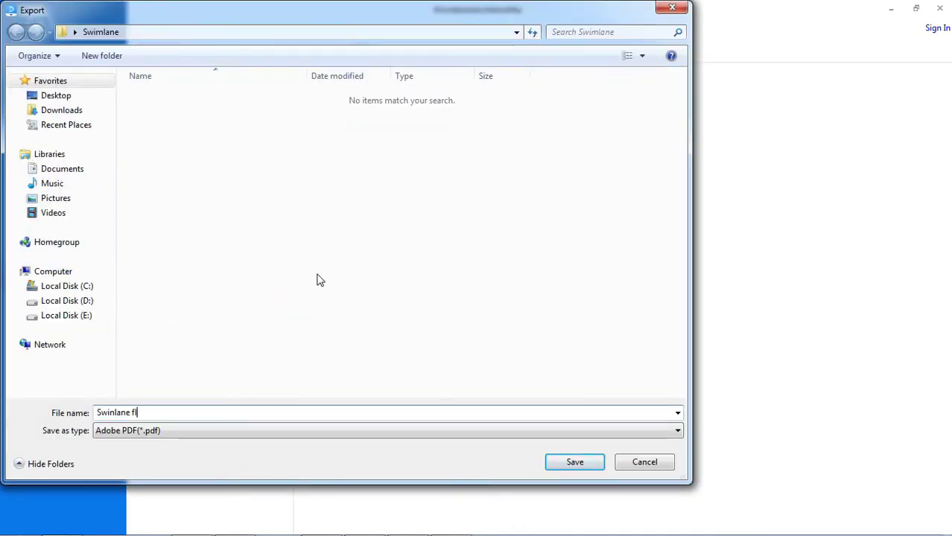
text(owchart)
click(104, 94)
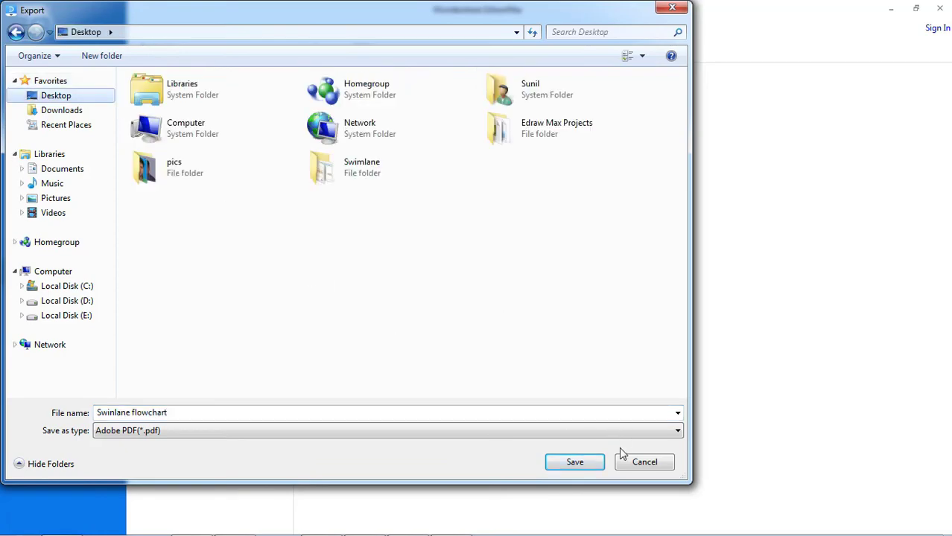
click(599, 461)
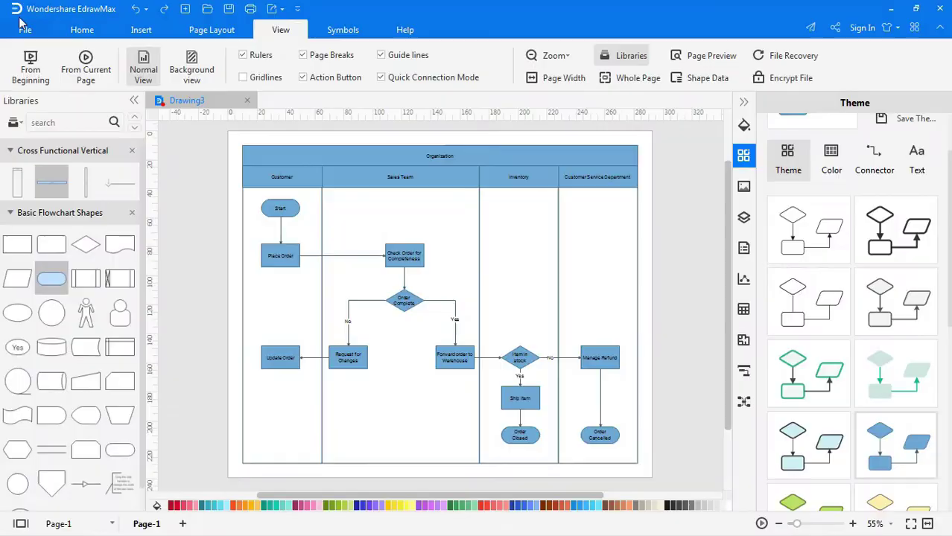
Export the flowchart to PowerPoint on the Desktop as 'Swimlane ppt'
click(24, 29)
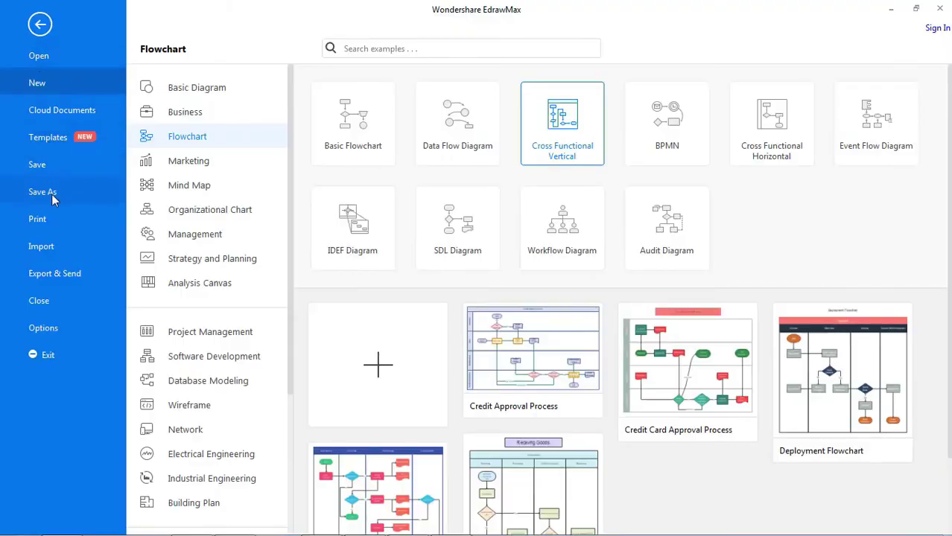
click(49, 274)
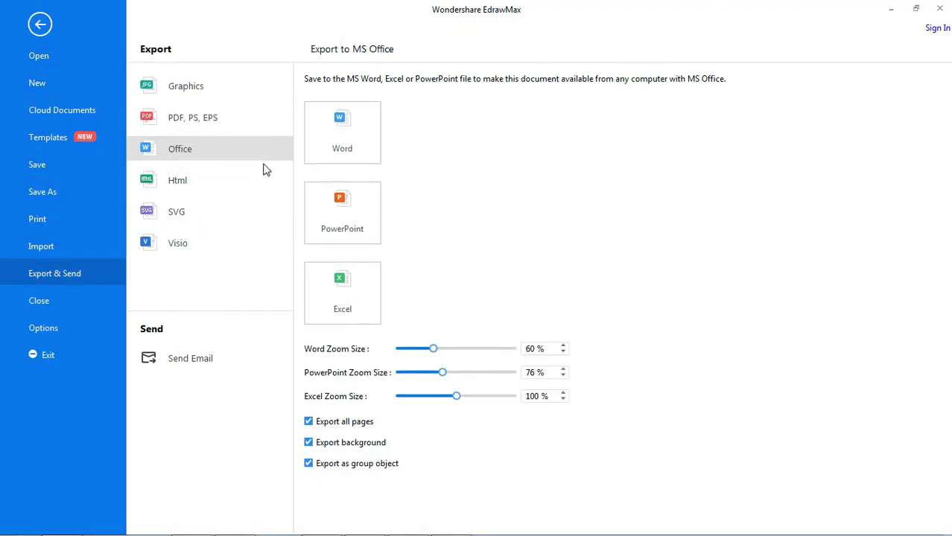
click(324, 226)
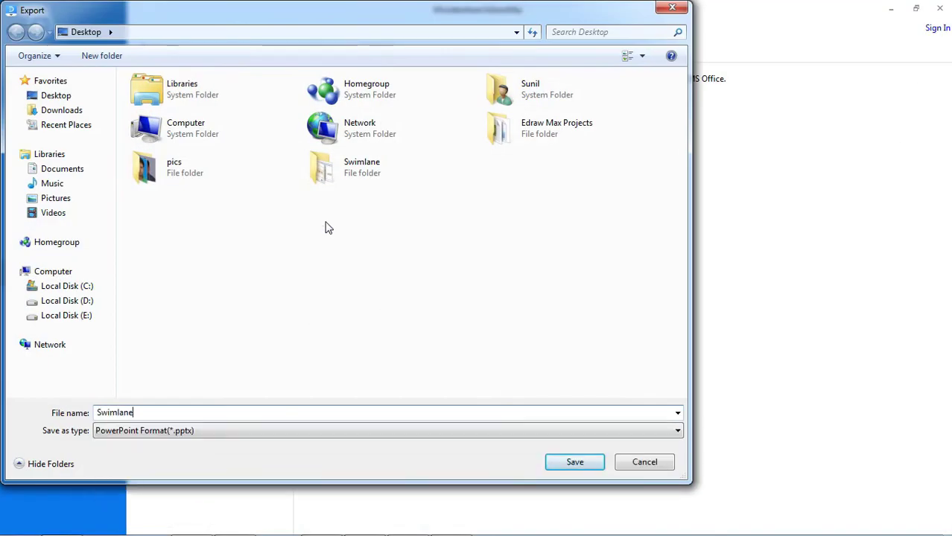
click(564, 463)
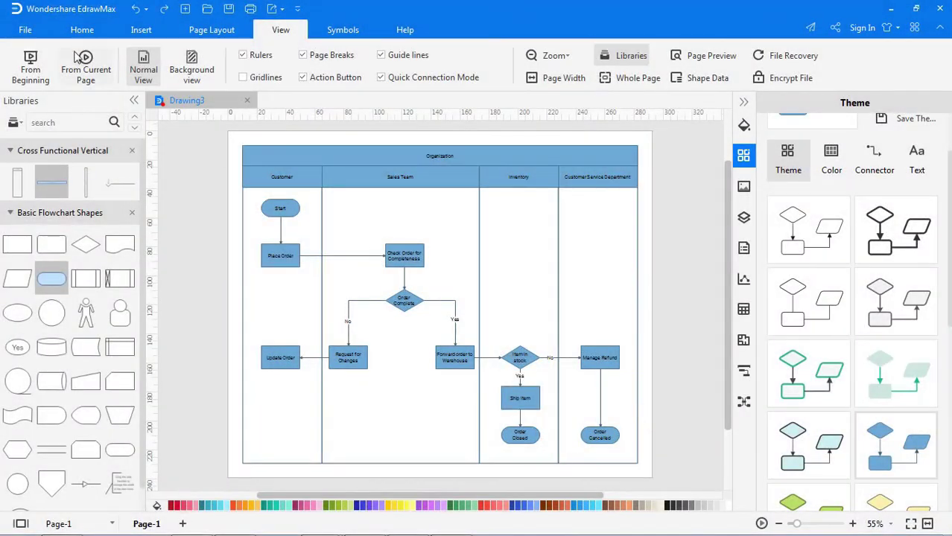
Export the flowchart to Excel as 'Swimlane excel' and review the resulting sheet
click(27, 30)
click(57, 276)
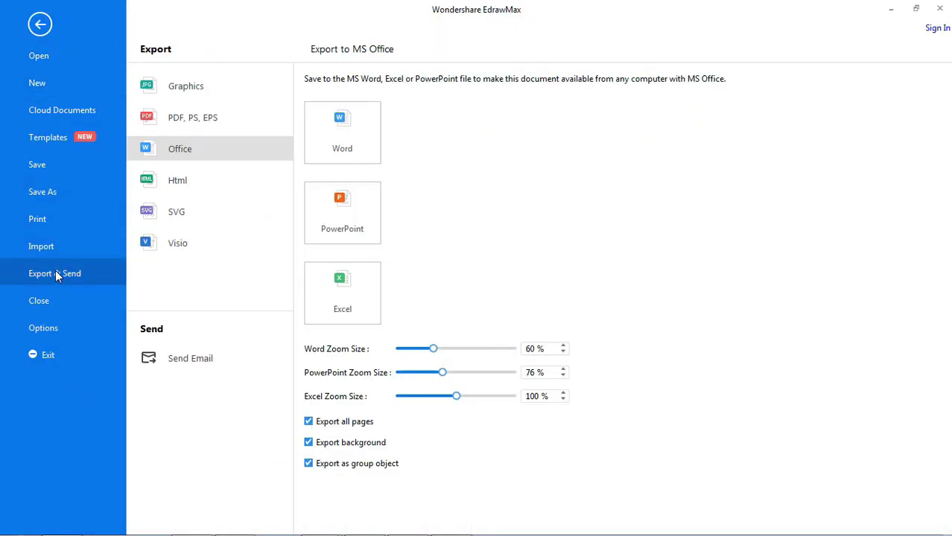
click(342, 297)
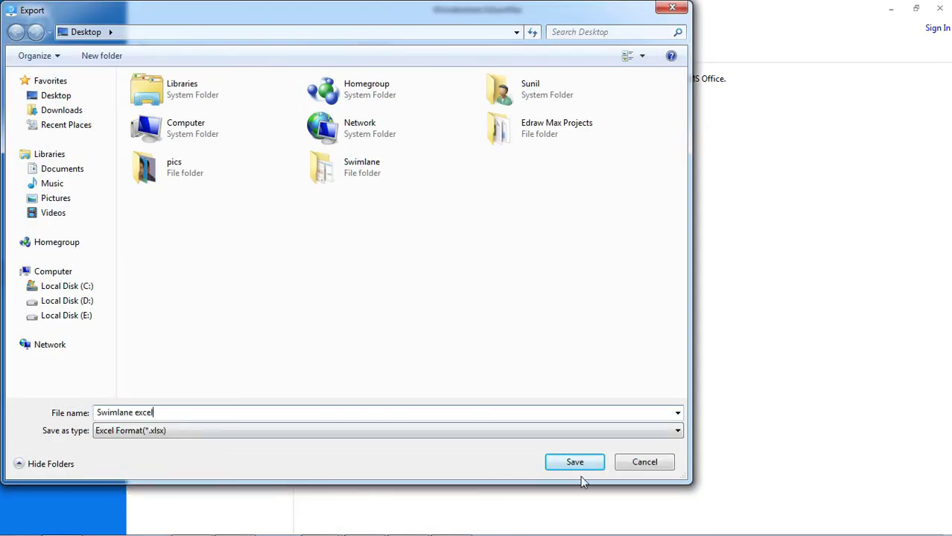
click(575, 462)
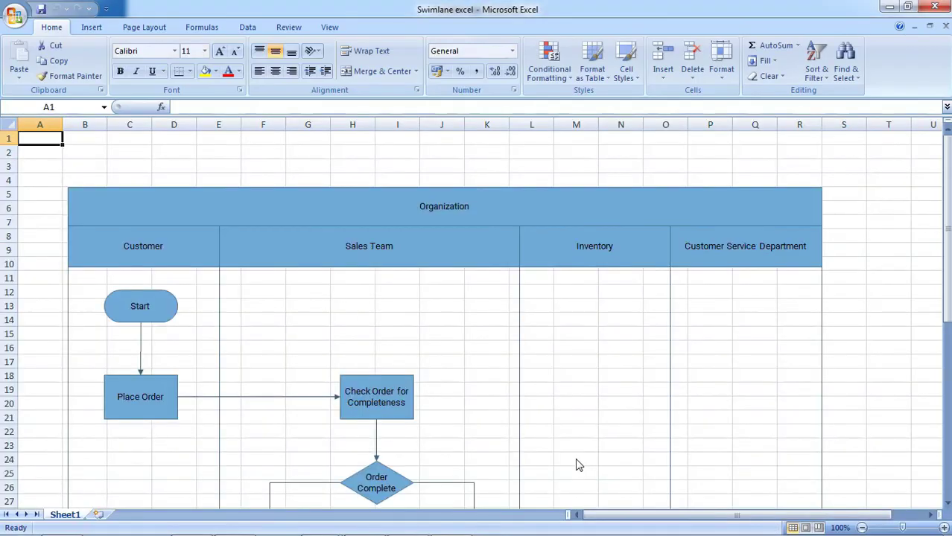
scroll(592, 454, down, 2)
scroll(592, 453, down, 3)
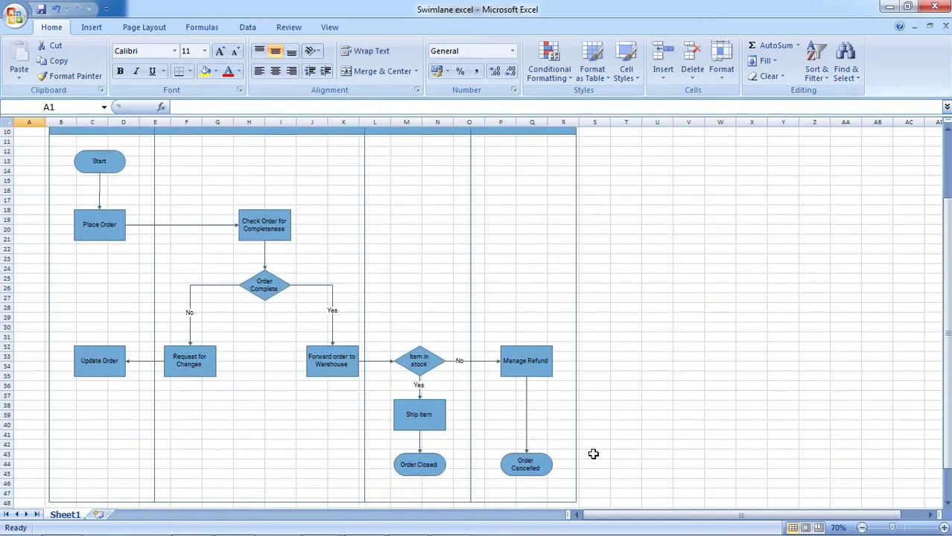